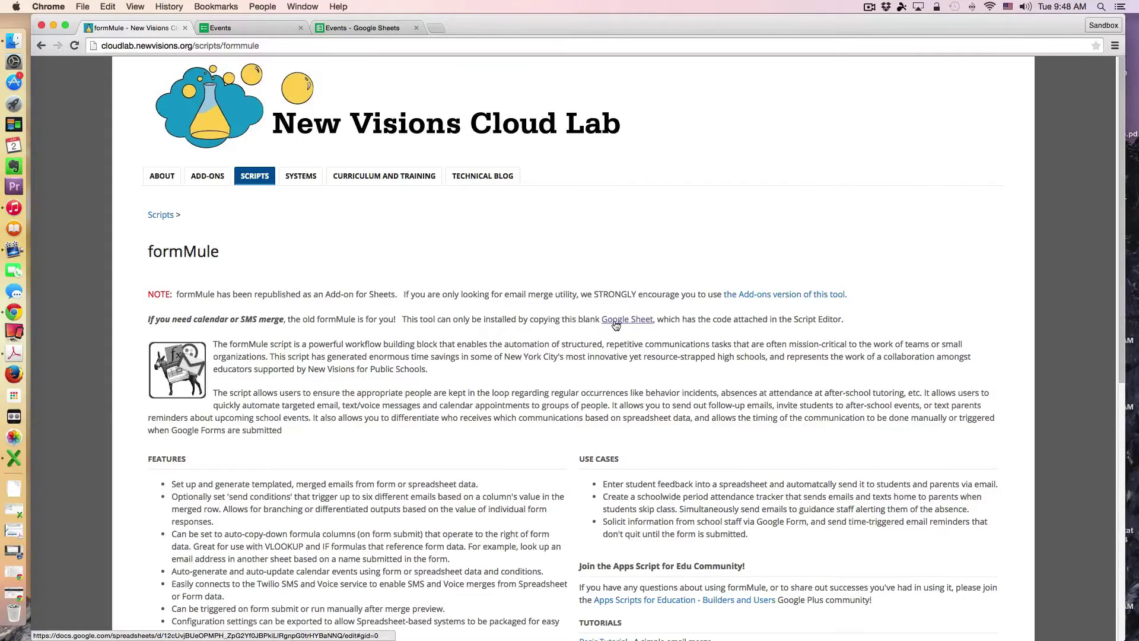
{"action": "left_click", "coordinate": [246, 30]}
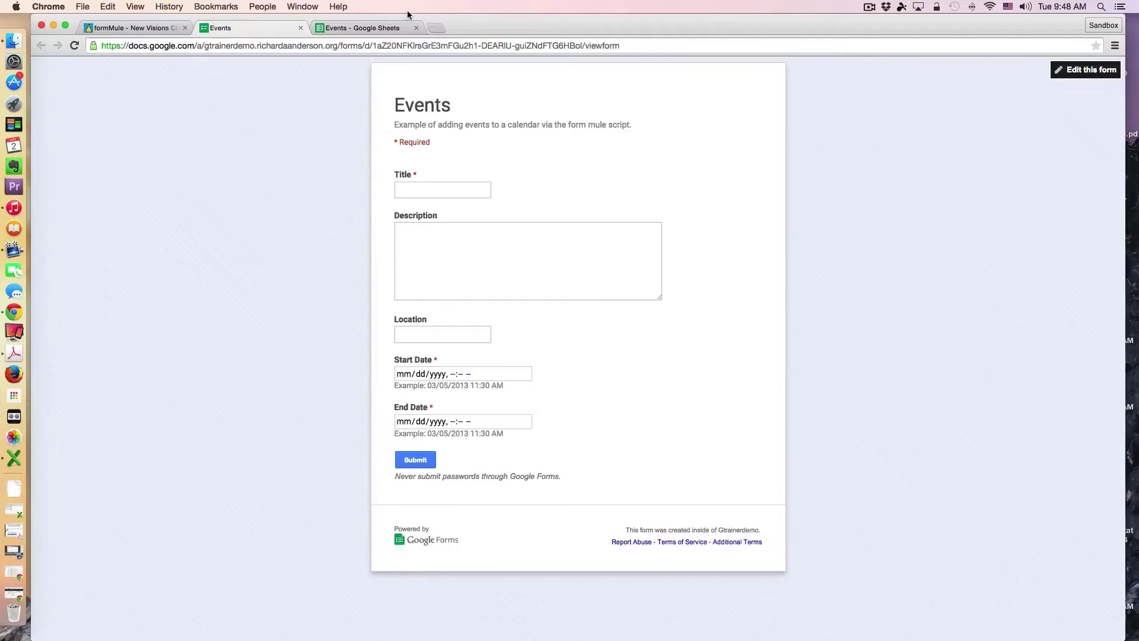
{"action": "left_click", "coordinate": [380, 28]}
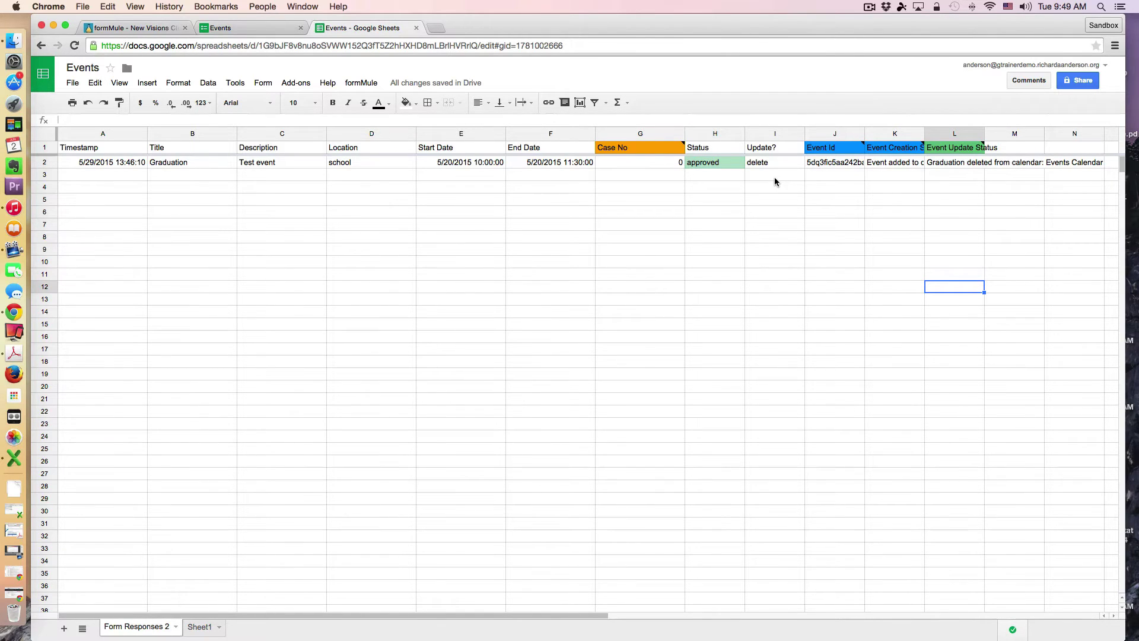
{"action": "left_click", "coordinate": [245, 32]}
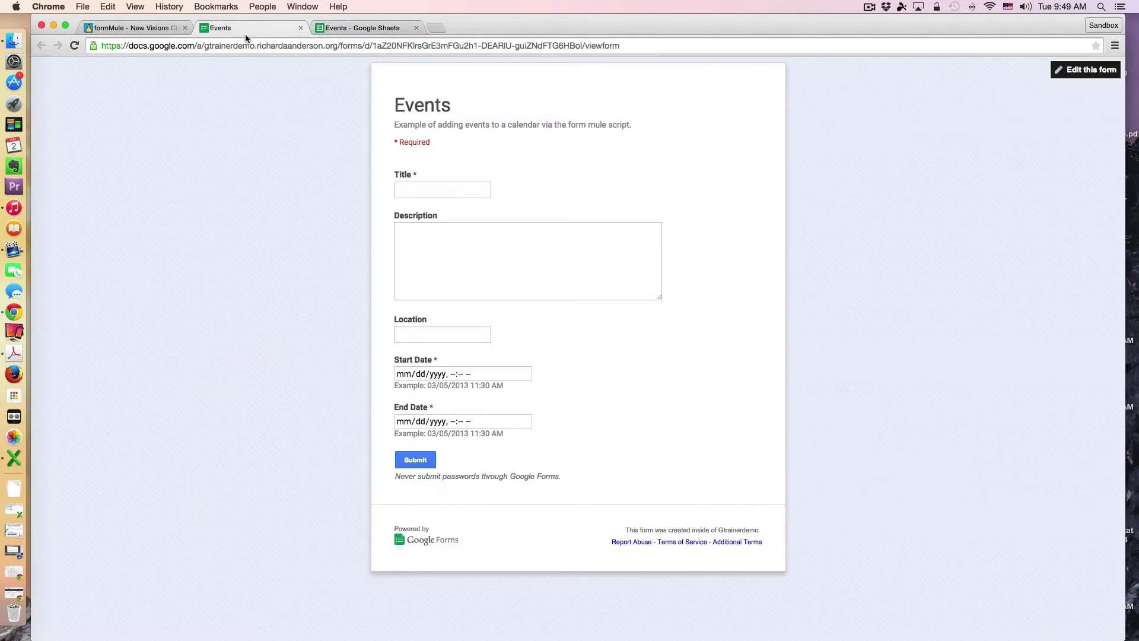
- Enter the title 'Poetry Assembly', description 'Kiss reading original poems' and location 'Gym'
{"action": "left_click", "coordinate": [441, 187]}
{"action": "type", "text": "Poetry"}
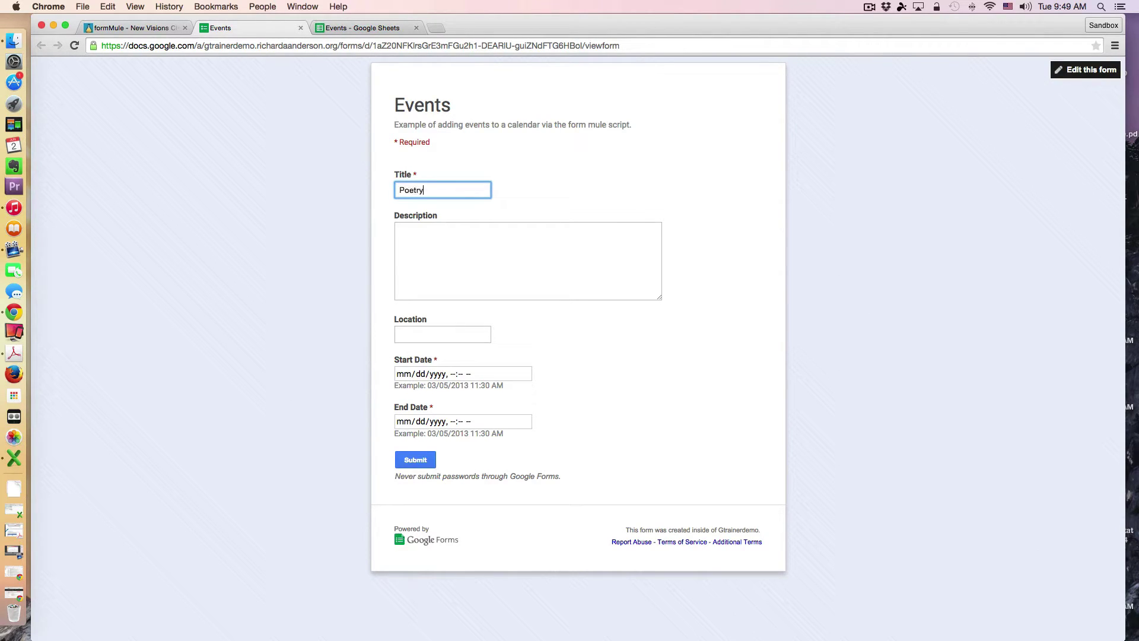
{"action": "type", "text": " Assembly"}
{"action": "left_click", "coordinate": [452, 236]}
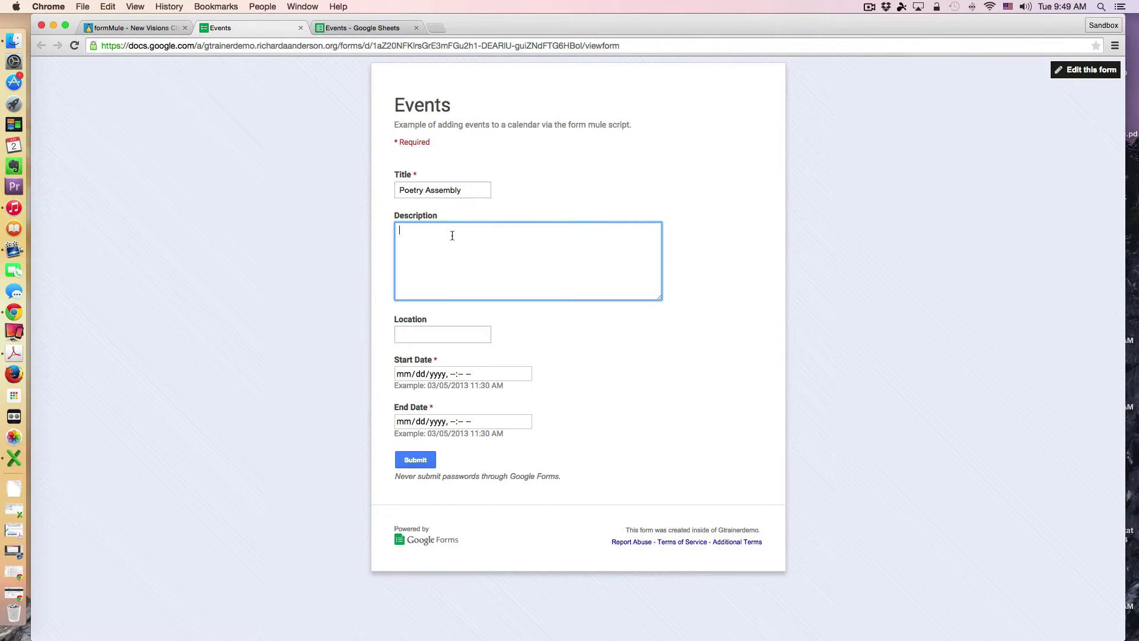
{"action": "type", "text": "Kis"}
{"action": "type", "text": "s reading origi"}
{"action": "type", "text": "n"}
{"action": "type", "text": "al poems"}
{"action": "left_click", "coordinate": [427, 333]}
{"action": "type", "text": "Gym"}
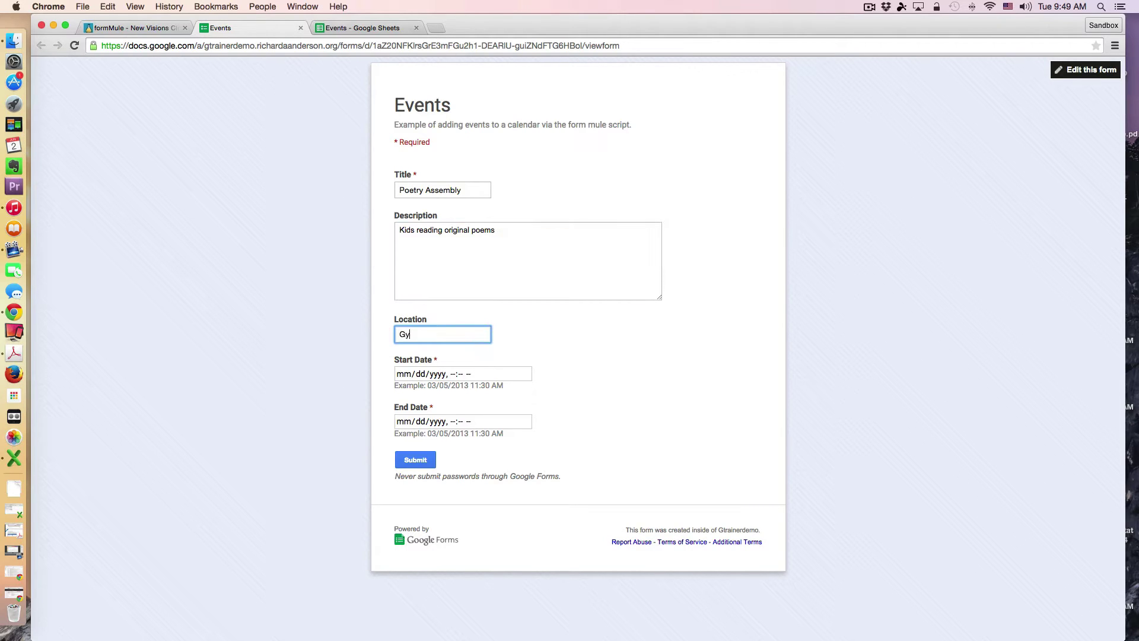
- Set the event start to June 5, 2015 at 02:45 PM
{"action": "left_click", "coordinate": [419, 374]}
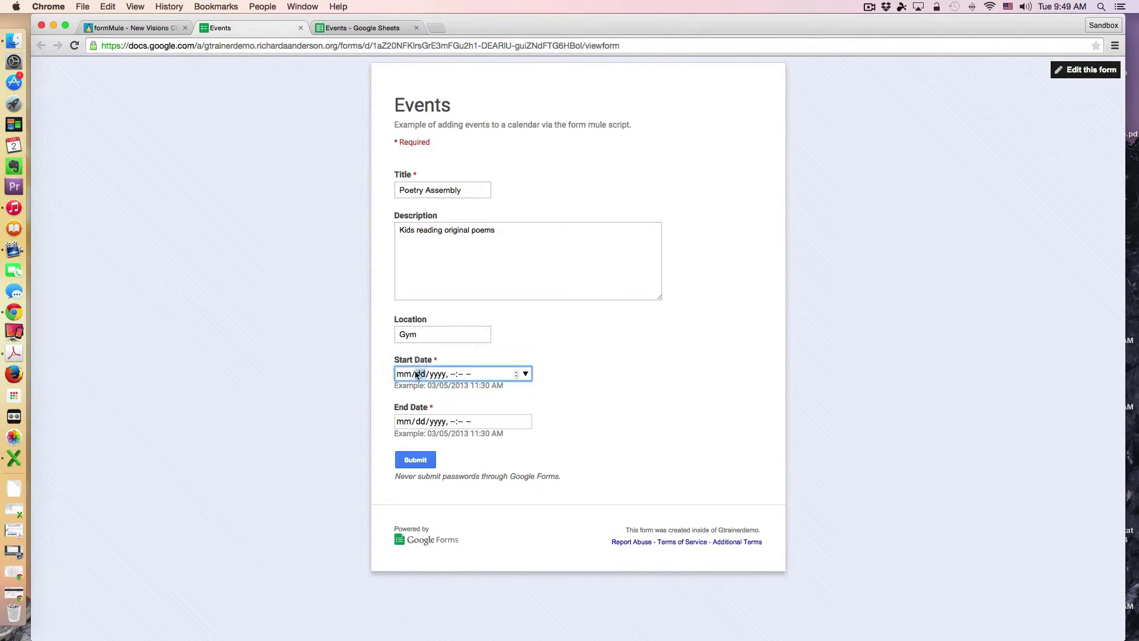
{"action": "left_click", "coordinate": [526, 375]}
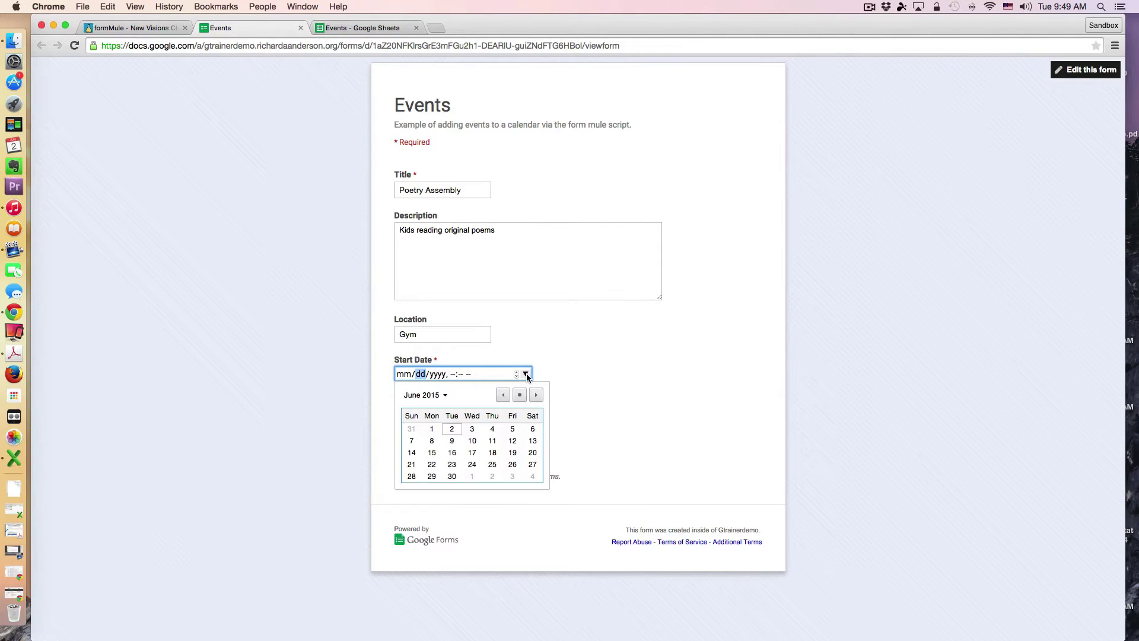
{"action": "left_click", "coordinate": [512, 428]}
{"action": "left_click", "coordinate": [450, 375]}
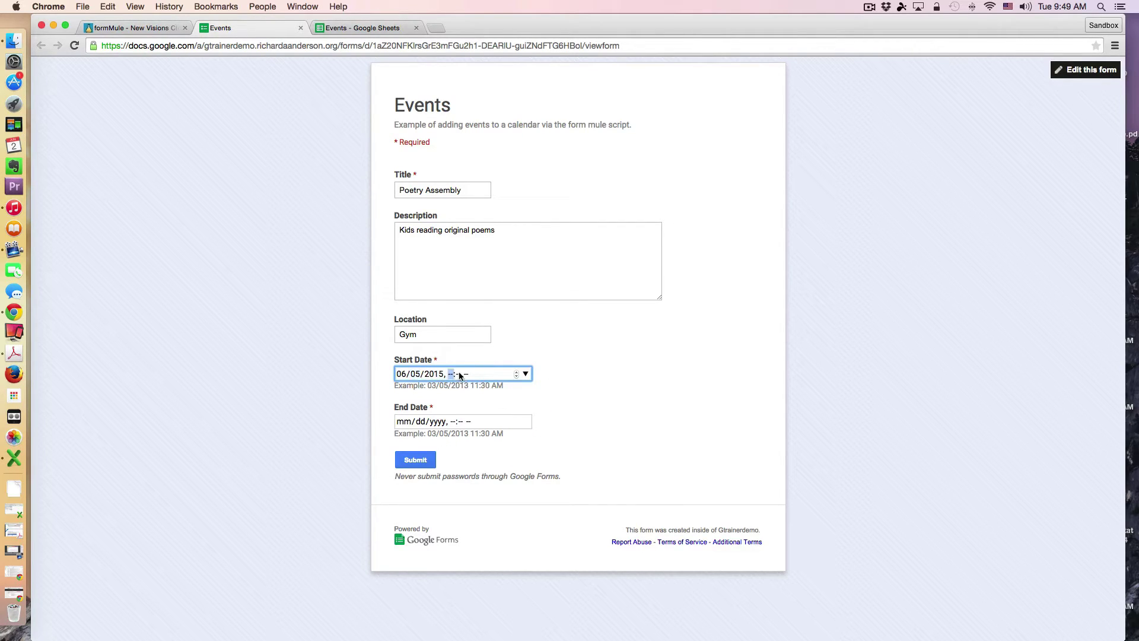
{"action": "type", "text": "02:45"}
- Set the end to June 5, 2015 at 03:45 PM and submit the event request
{"action": "left_click", "coordinate": [408, 422]}
{"action": "left_click", "coordinate": [526, 422]}
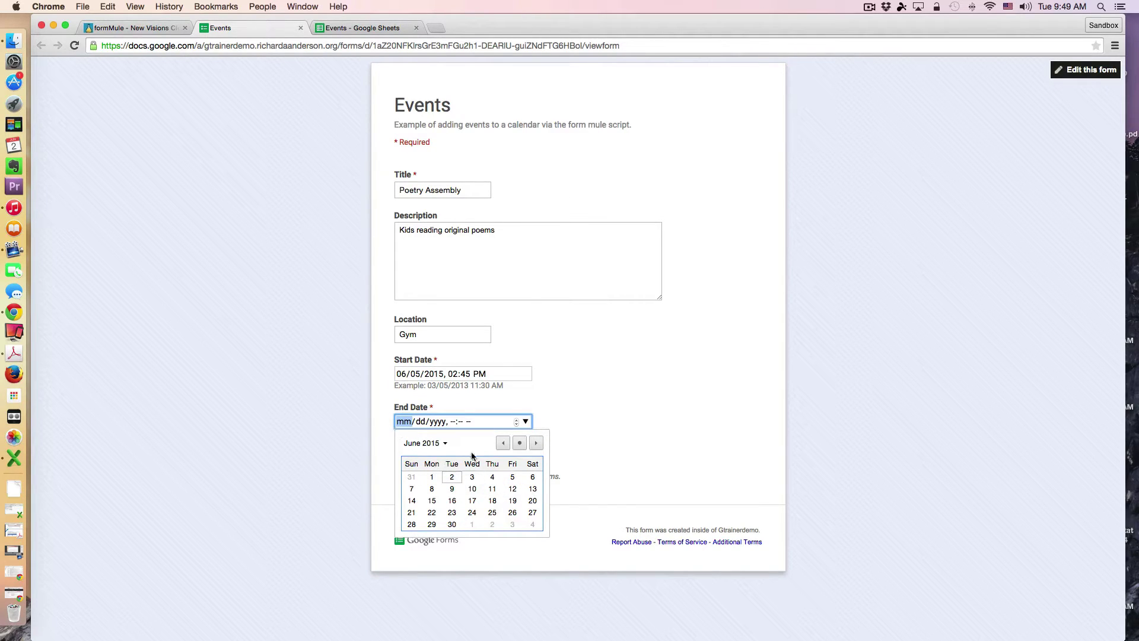
{"action": "left_click", "coordinate": [512, 478]}
{"action": "left_click", "coordinate": [450, 422]}
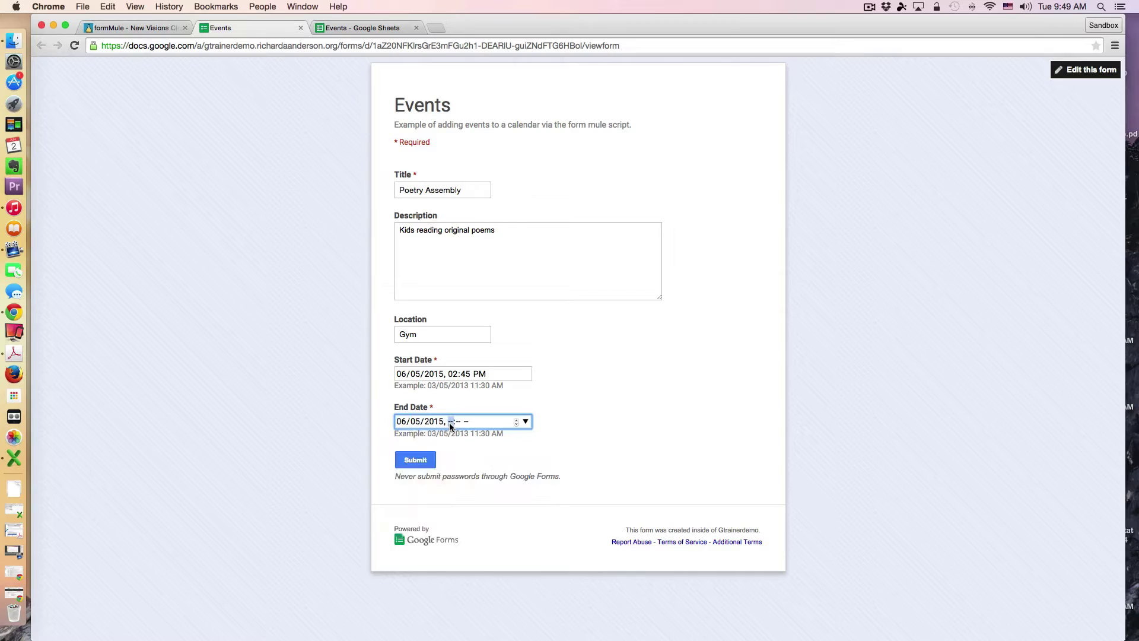
{"action": "type", "text": "0345p"}
{"action": "left_click", "coordinate": [426, 461]}
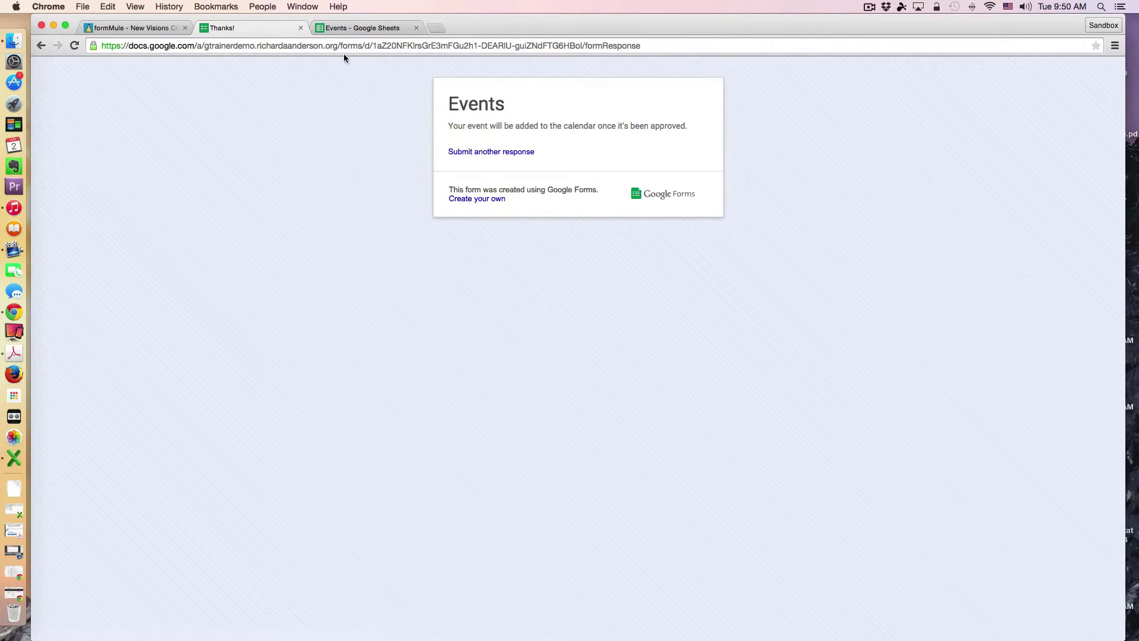
- Switch to the Events spreadsheet and select Status cell H3 of the Poetry Assembly row
{"action": "left_click", "coordinate": [346, 23]}
{"action": "mouse_move", "coordinate": [562, 25]}
{"action": "left_mouse_down"}
{"action": "mouse_move", "coordinate": [518, 24]}
{"action": "mouse_move", "coordinate": [563, 19]}
{"action": "left_mouse_up"}
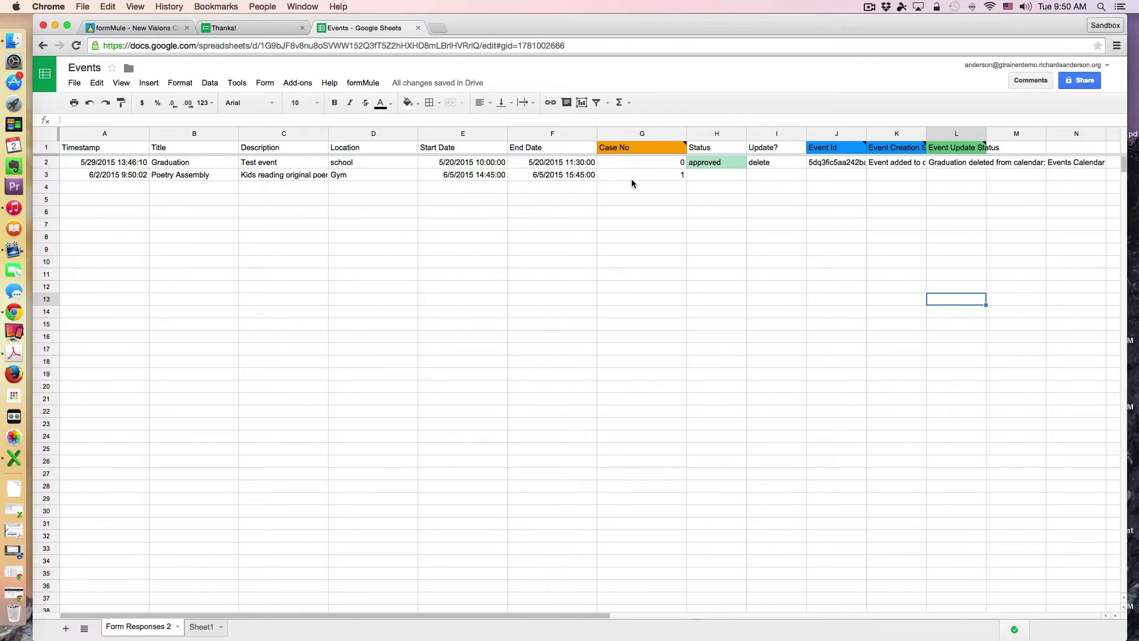
{"action": "left_click", "coordinate": [706, 176]}
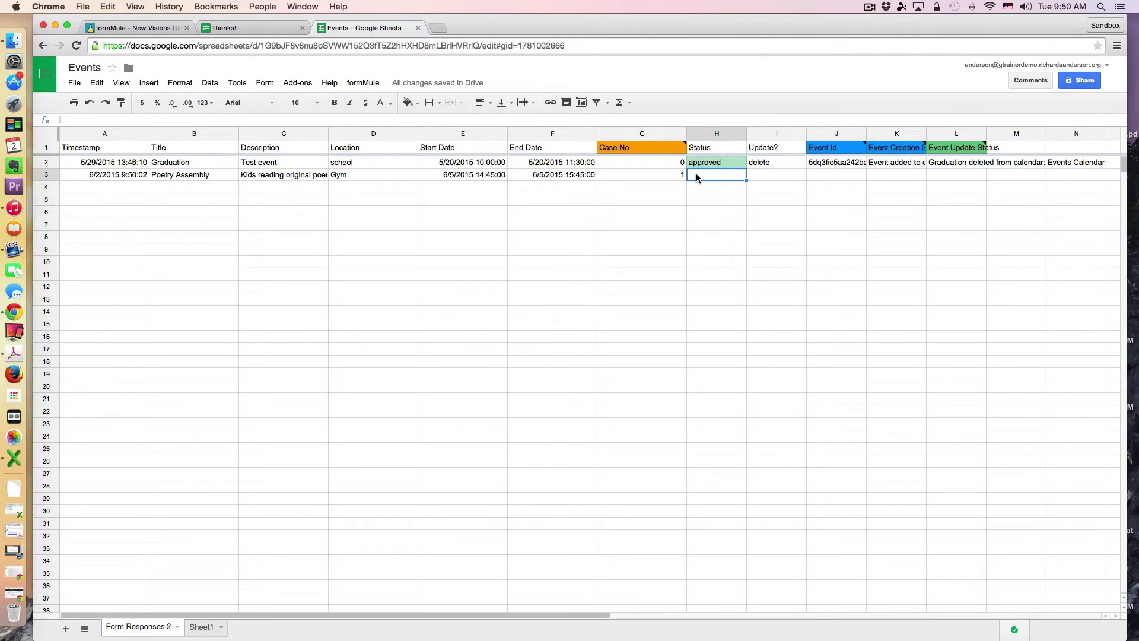
- Enter 'approved' in H3 by accepting the autocomplete for 'app'
{"action": "double_click", "coordinate": [697, 178]}
{"action": "type", "text": "approved"}
{"action": "key", "text": "Return"}
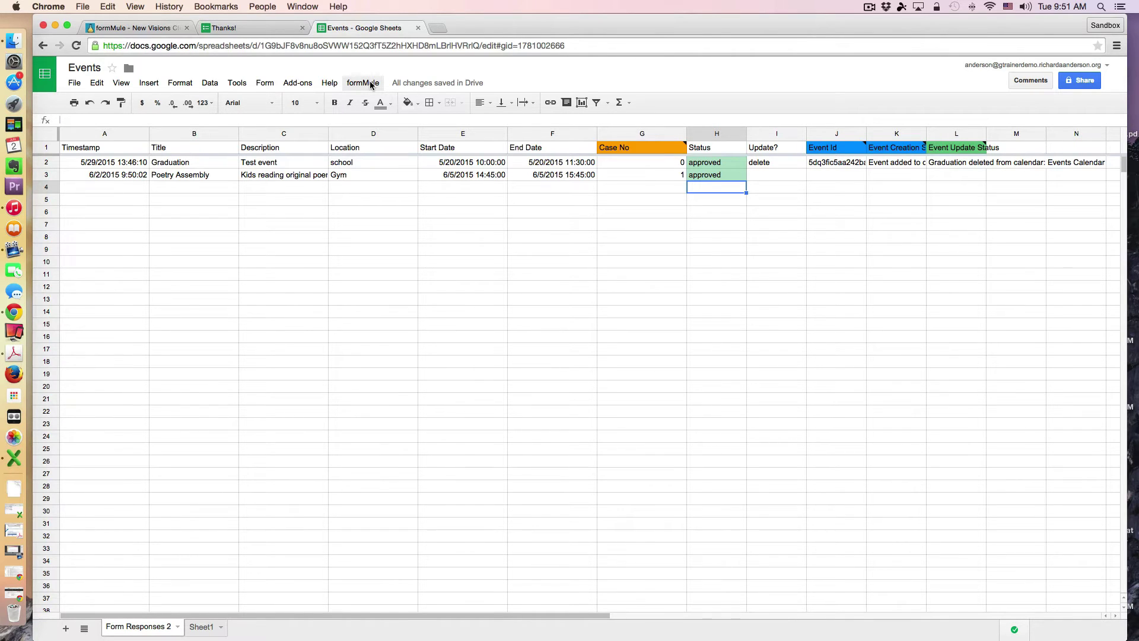
- Preview the formMule Event Create merge for Poetry Assembly and run it
{"action": "left_click", "coordinate": [372, 86]}
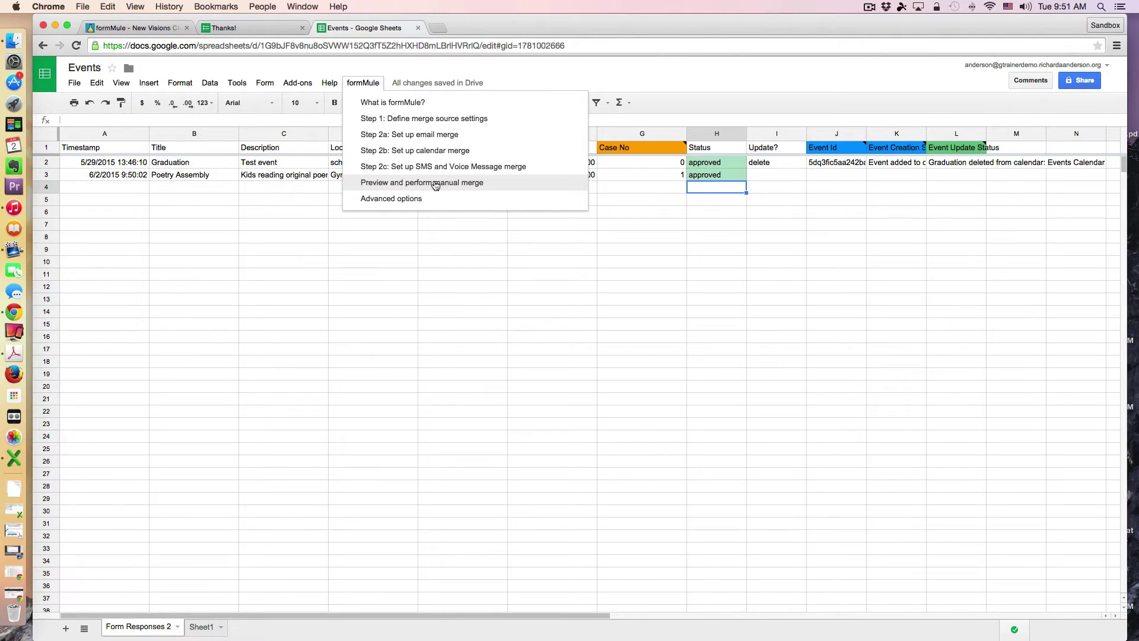
{"action": "left_click", "coordinate": [435, 184]}
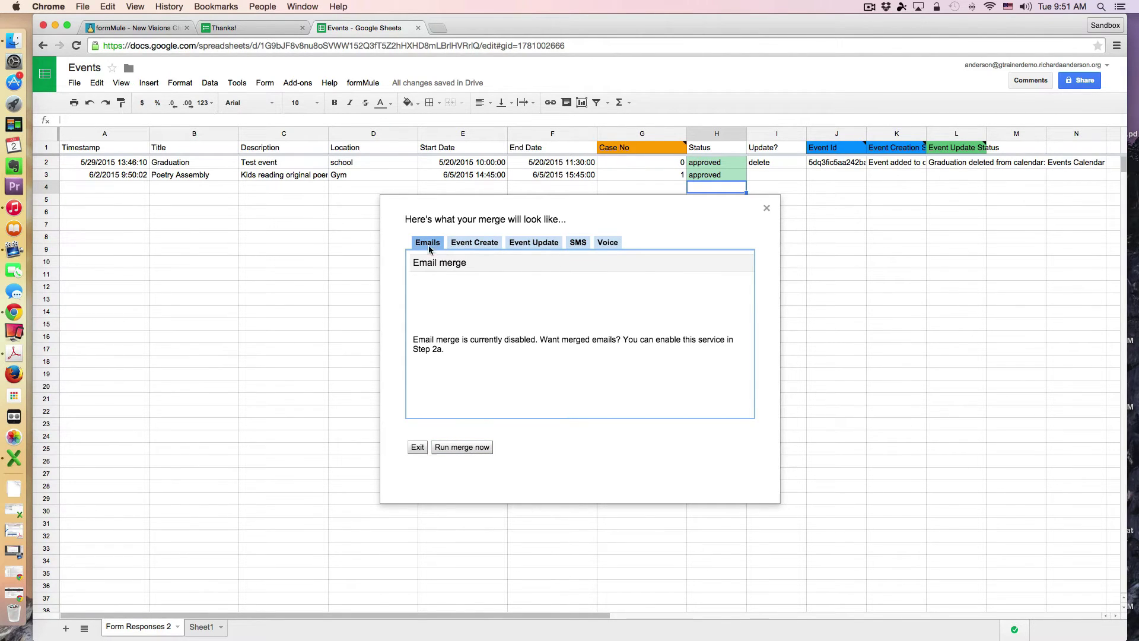
{"action": "left_click", "coordinate": [477, 244]}
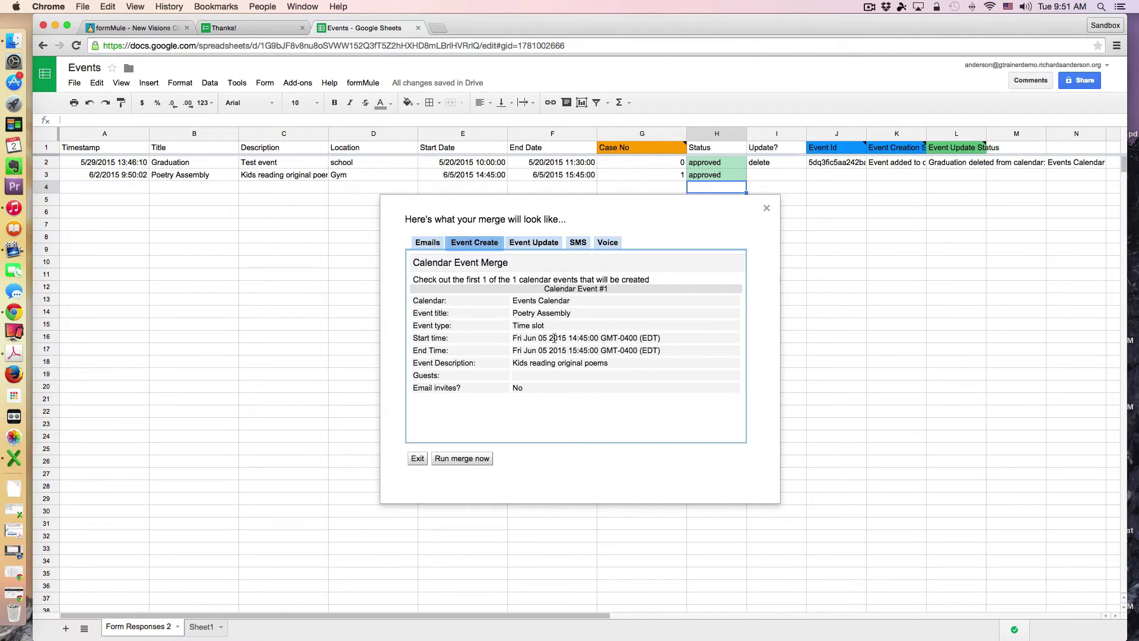
{"action": "left_click", "coordinate": [468, 460]}
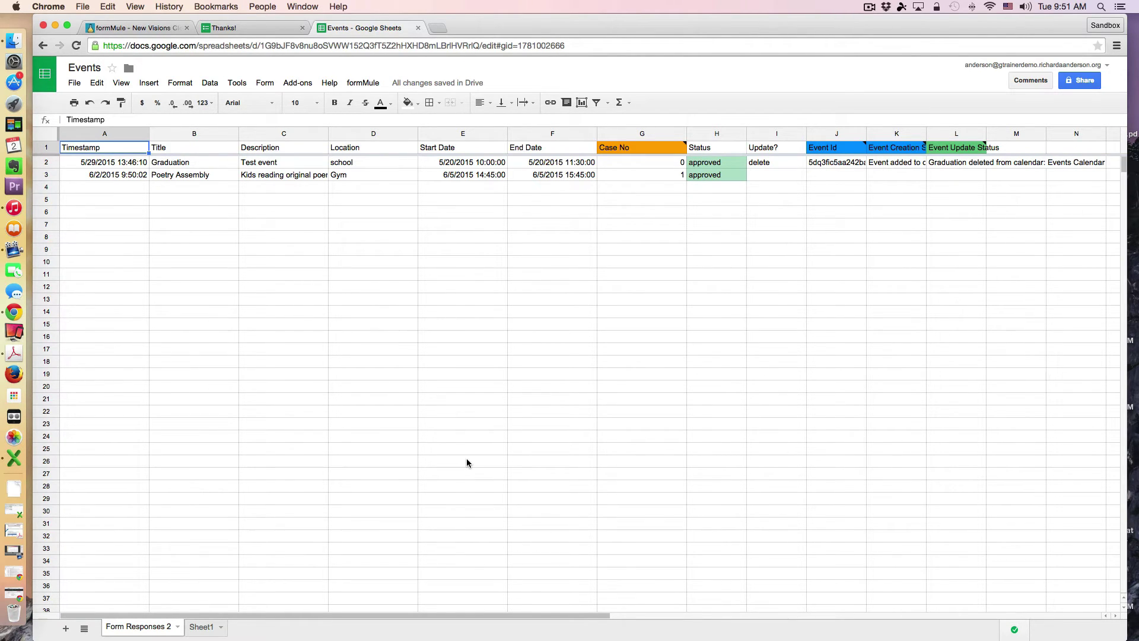
- Load calendar.google.com in a new tab to see Poetry Assembly, then return to the Events sheet
{"action": "left_click", "coordinate": [439, 28]}
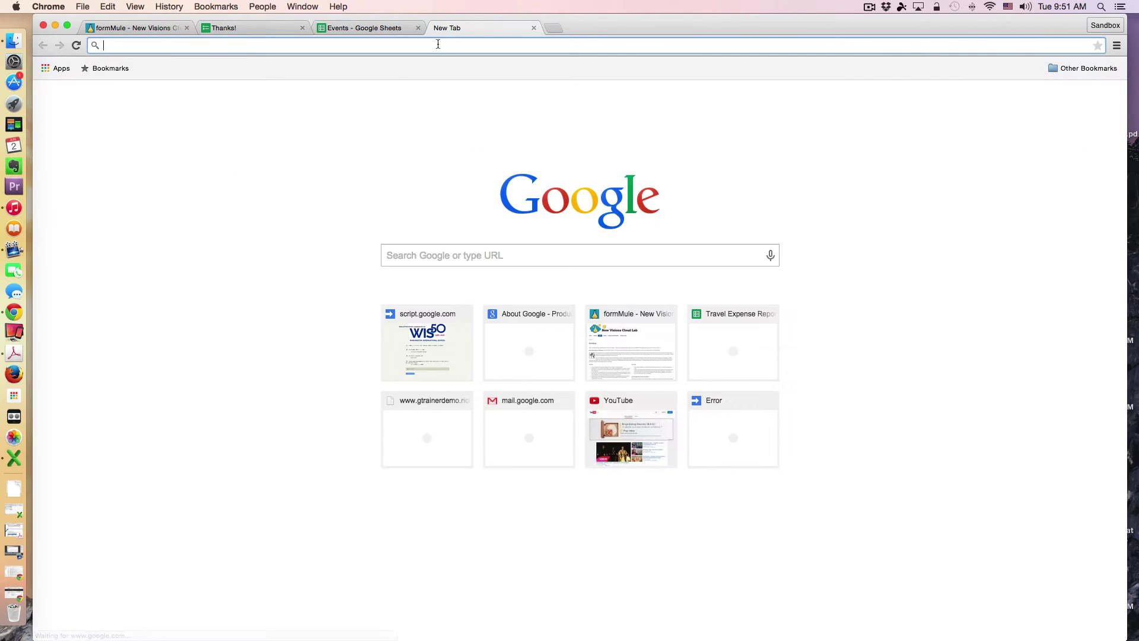
{"action": "type", "text": "calendar"}
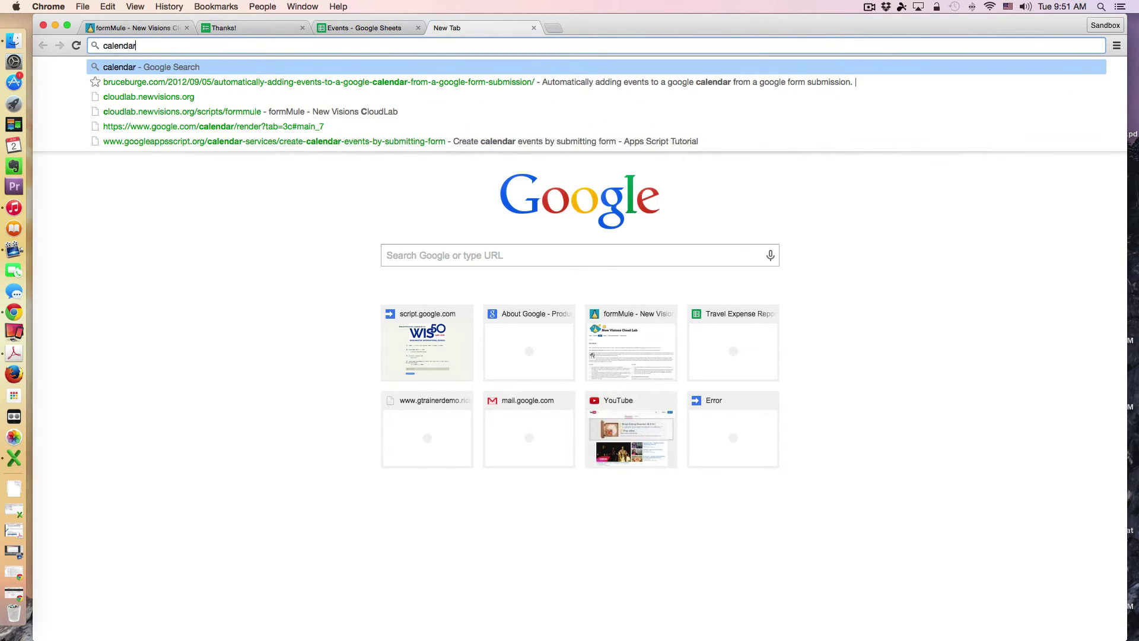
{"action": "type", "text": ".google.com"}
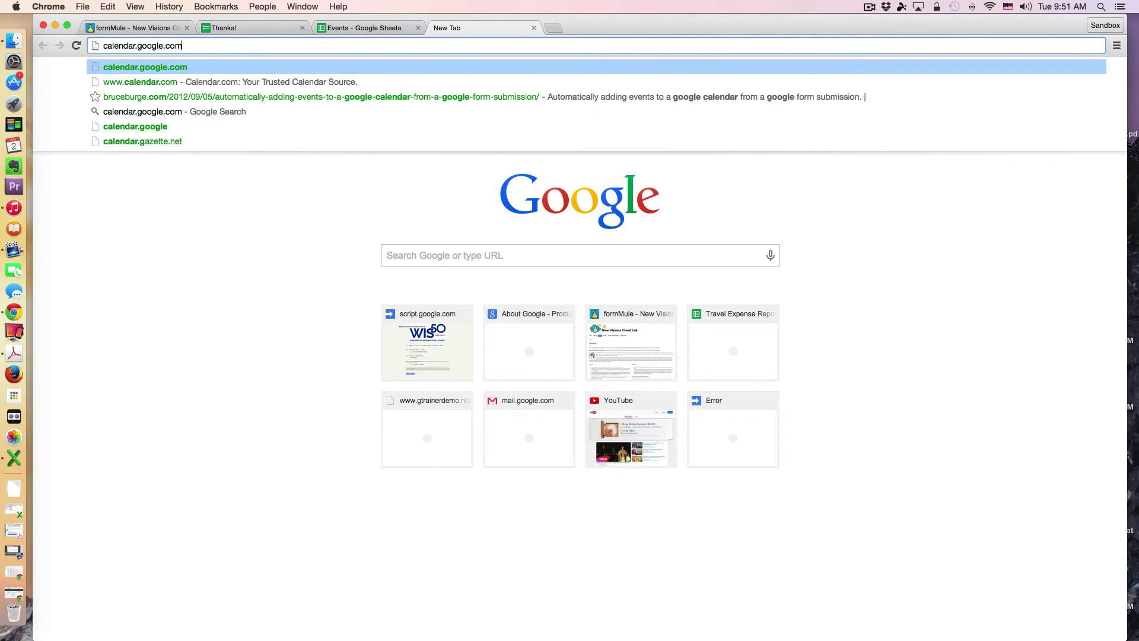
{"action": "key", "text": "Return"}
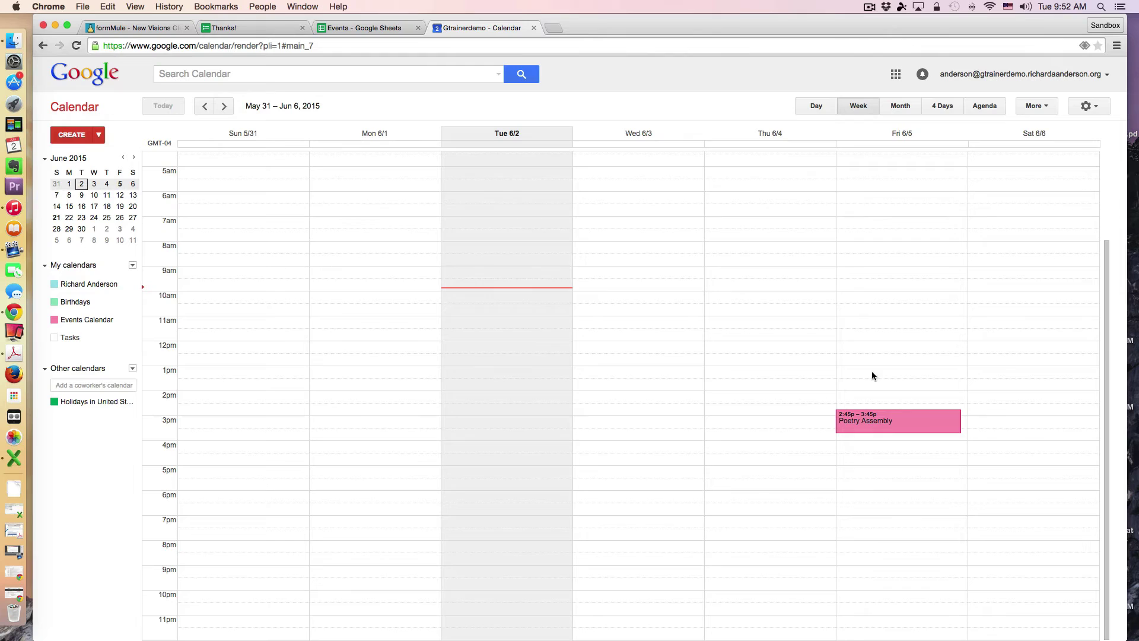
{"action": "left_click", "coordinate": [355, 29]}
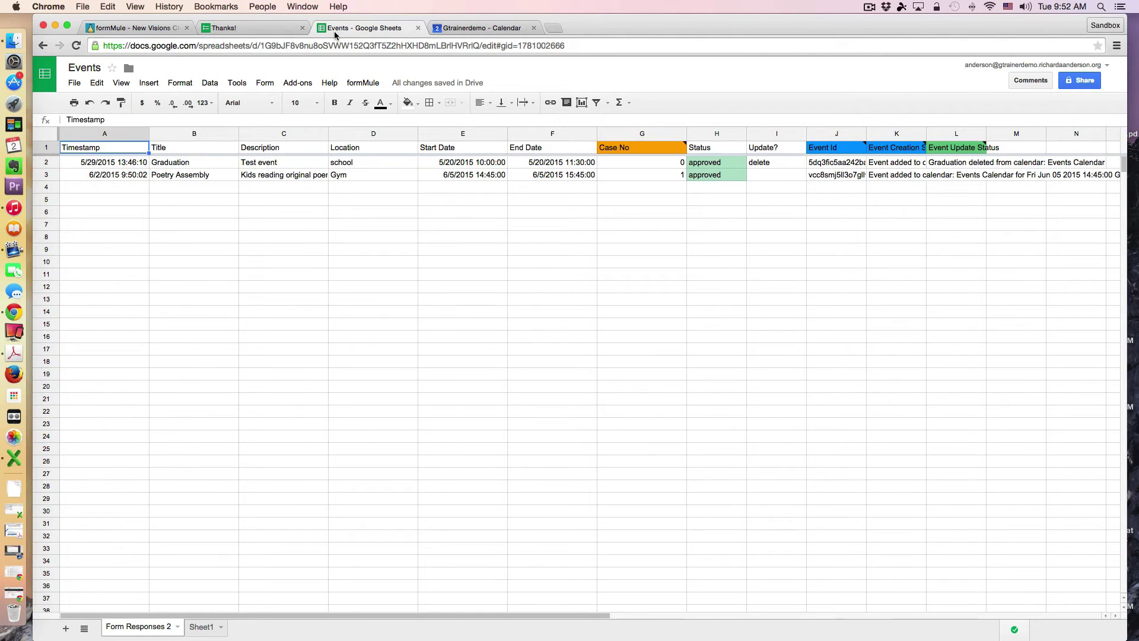
- Change the E3 start time from 14:45 to 15:45 on 6/5/2015
{"action": "left_click", "coordinate": [456, 177]}
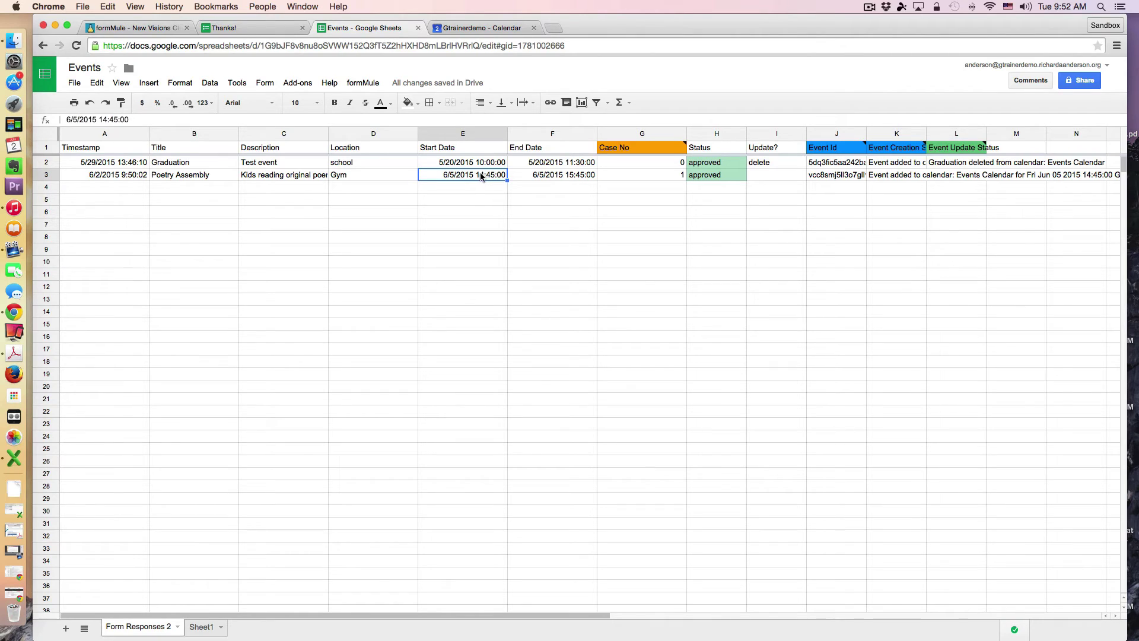
{"action": "double_click", "coordinate": [477, 177]}
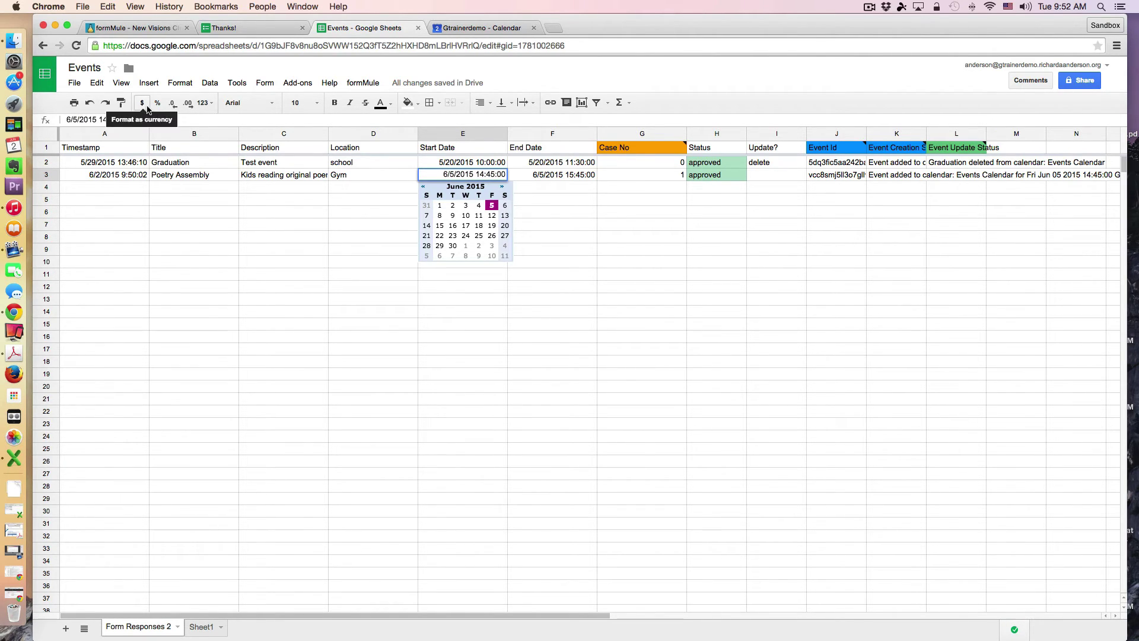
{"action": "left_click", "coordinate": [101, 119]}
{"action": "key", "text": "Delete"}
{"action": "type", "text": "5"}
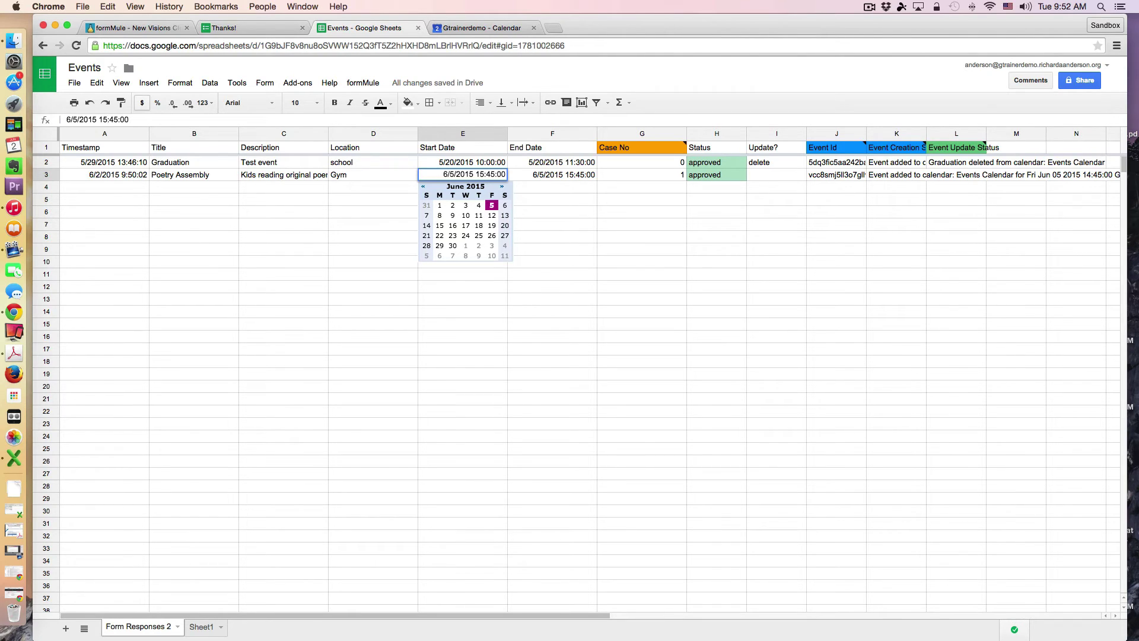
- Change the F3 end time from 15:45 to 16:45
{"action": "left_click", "coordinate": [534, 174]}
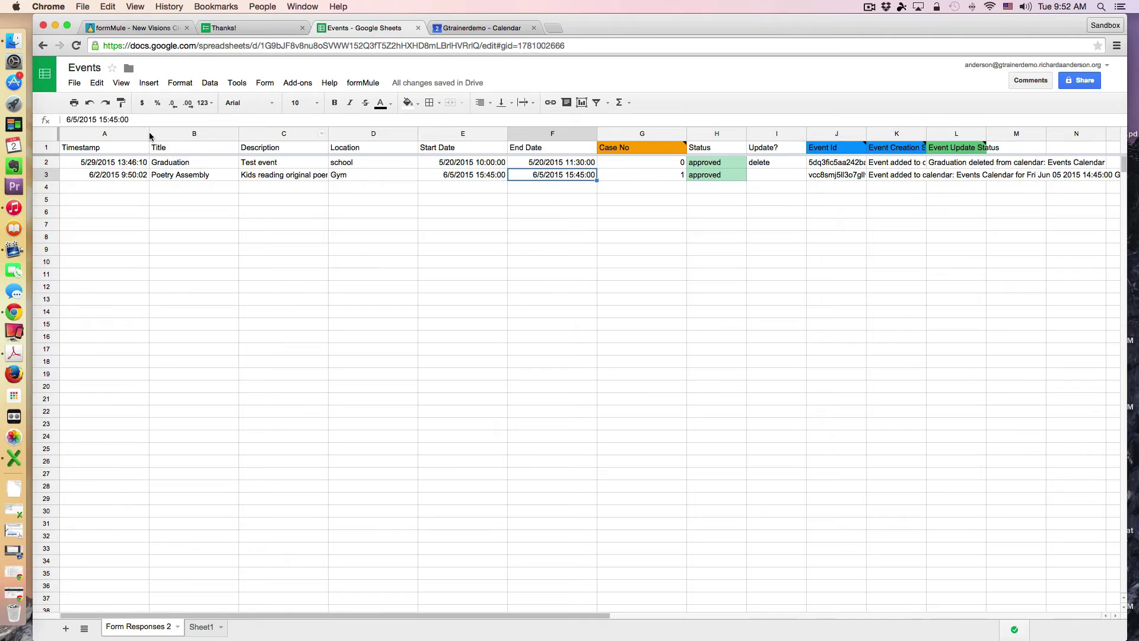
{"action": "left_click", "coordinate": [107, 119]}
{"action": "key", "text": "BackSpace"}
{"action": "type", "text": "6"}
{"action": "left_click", "coordinate": [525, 184]}
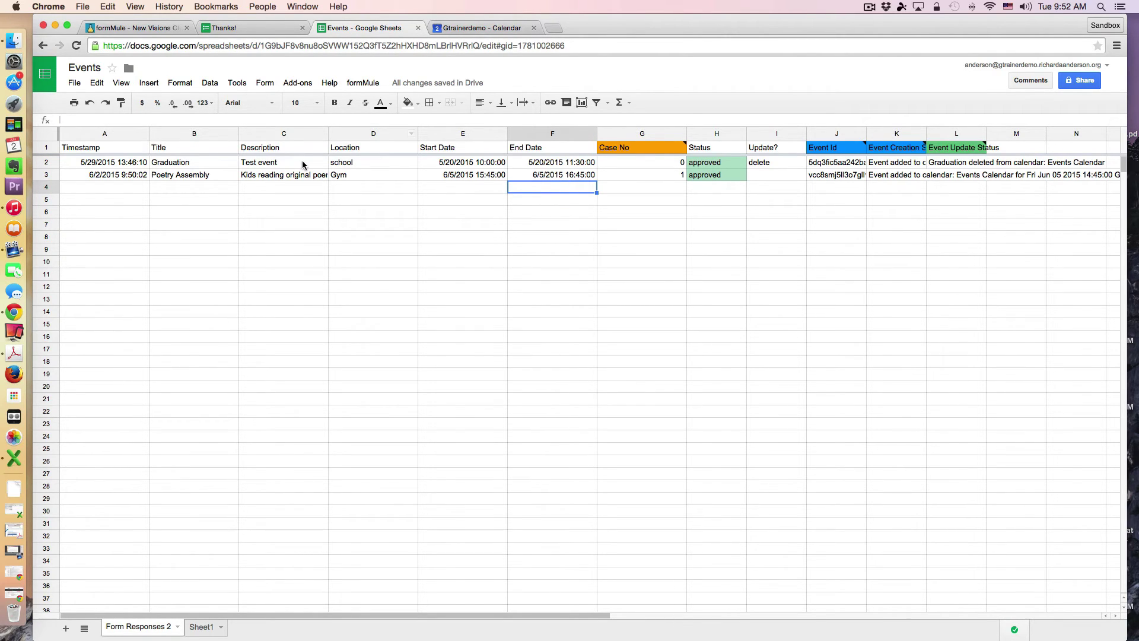
- Enter x in Update? cell I3 for the Poetry Assembly row
{"action": "left_click", "coordinate": [765, 175]}
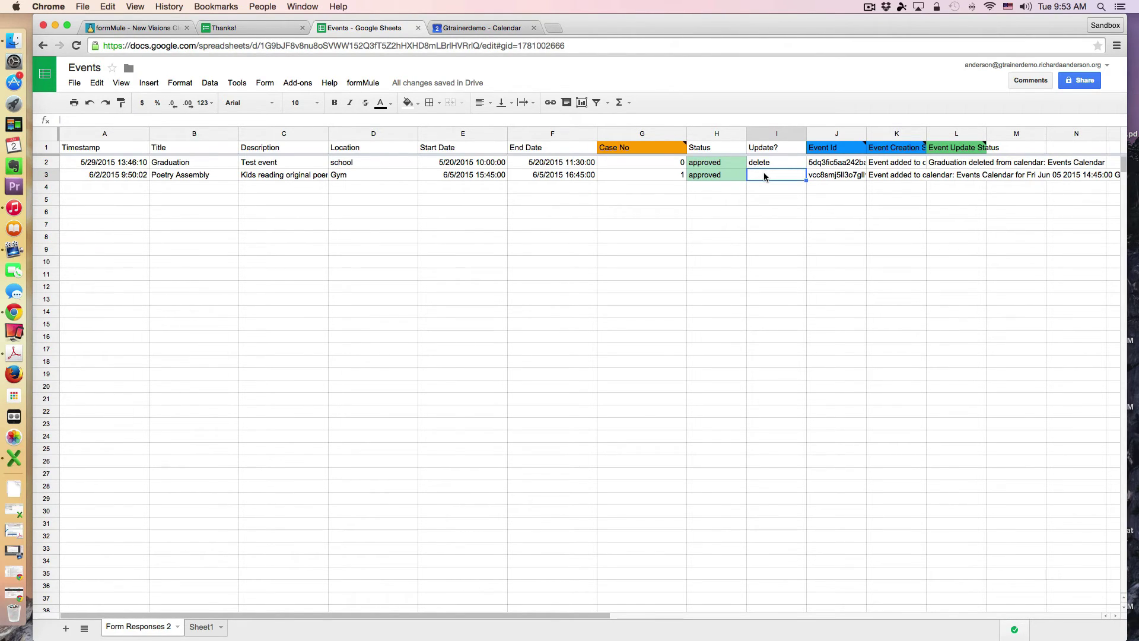
{"action": "type", "text": "x"}
{"action": "key", "text": "Return"}
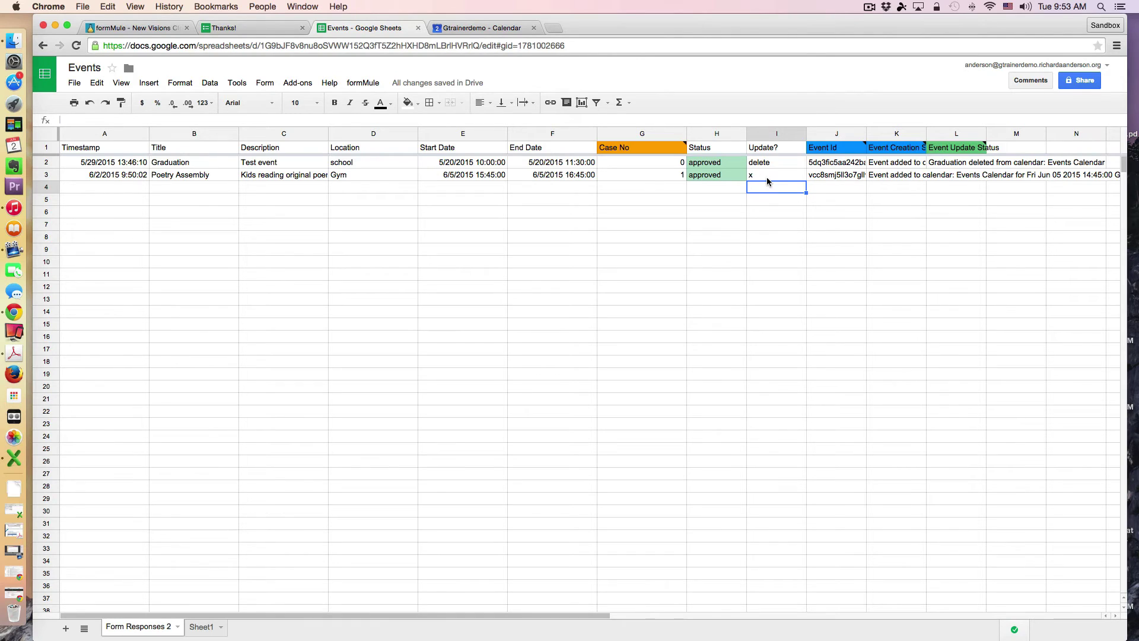
{"action": "left_click", "coordinate": [767, 176]}
{"action": "mouse_move", "coordinate": [946, 147]}
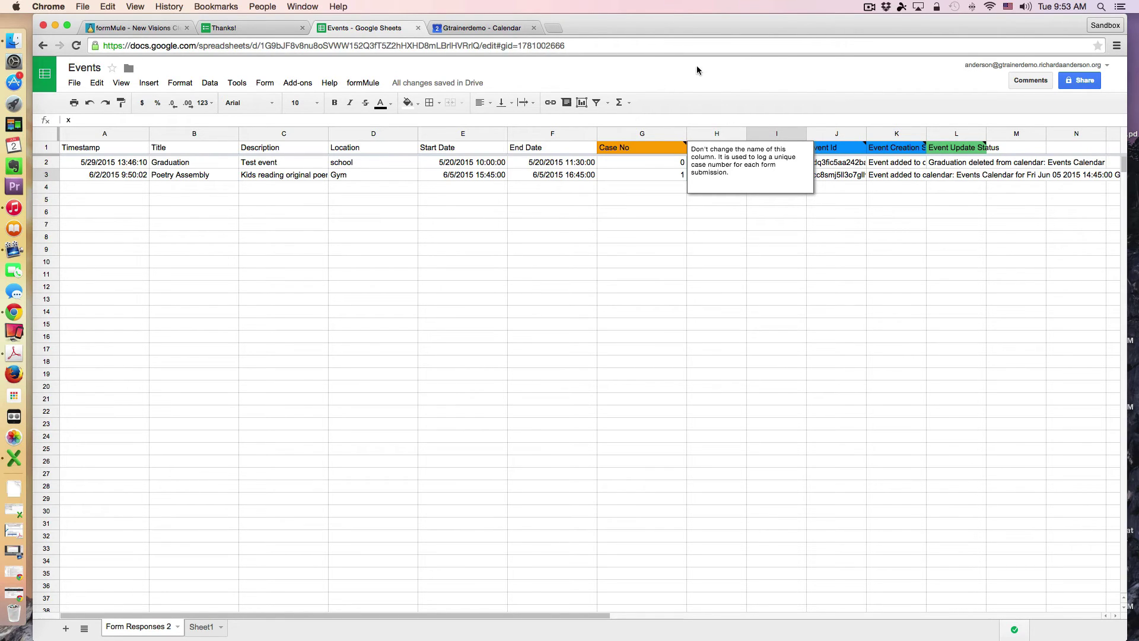
- Preview the formMule Event Update moving Poetry Assembly to 15:45–16:45 and run the merge
{"action": "left_click", "coordinate": [362, 82]}
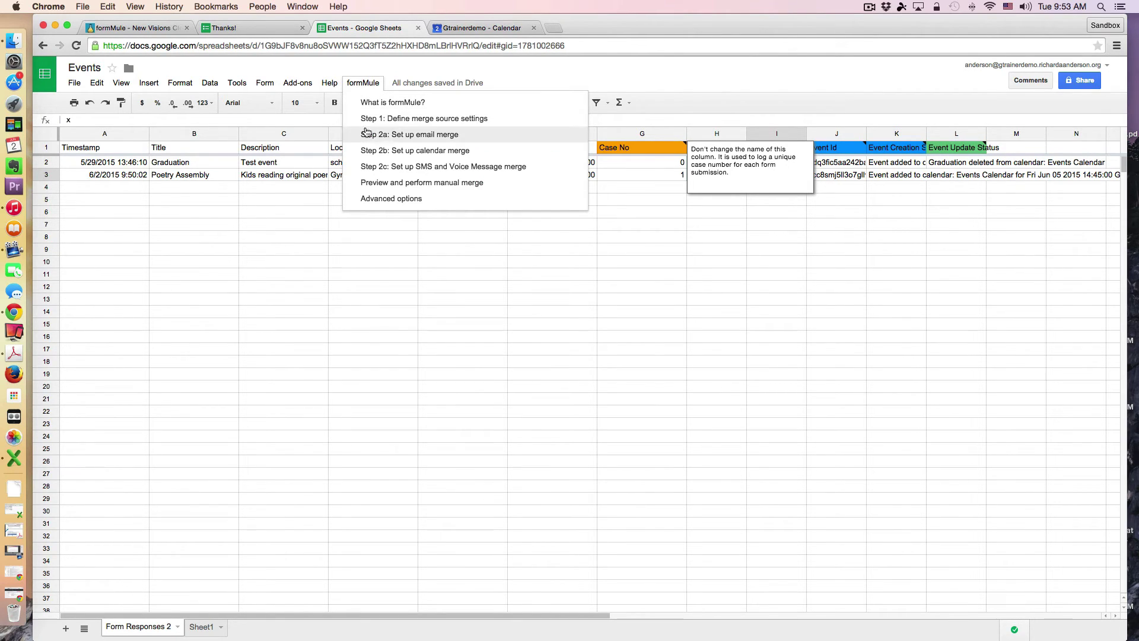
{"action": "left_click", "coordinate": [407, 183]}
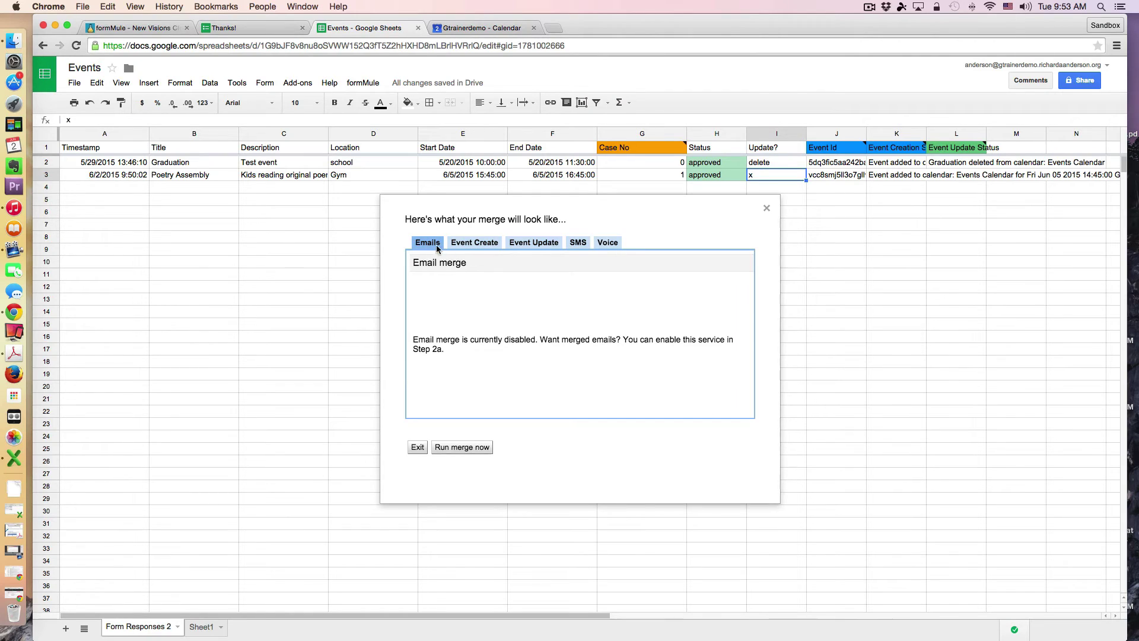
{"action": "left_click", "coordinate": [545, 249]}
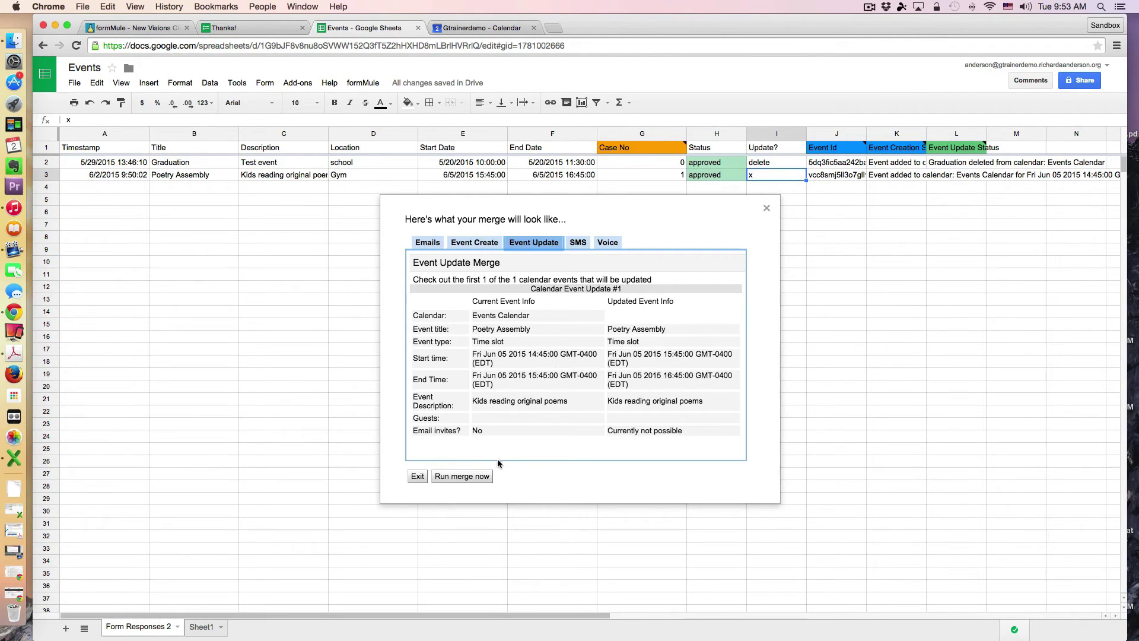
{"action": "left_click", "coordinate": [463, 477]}
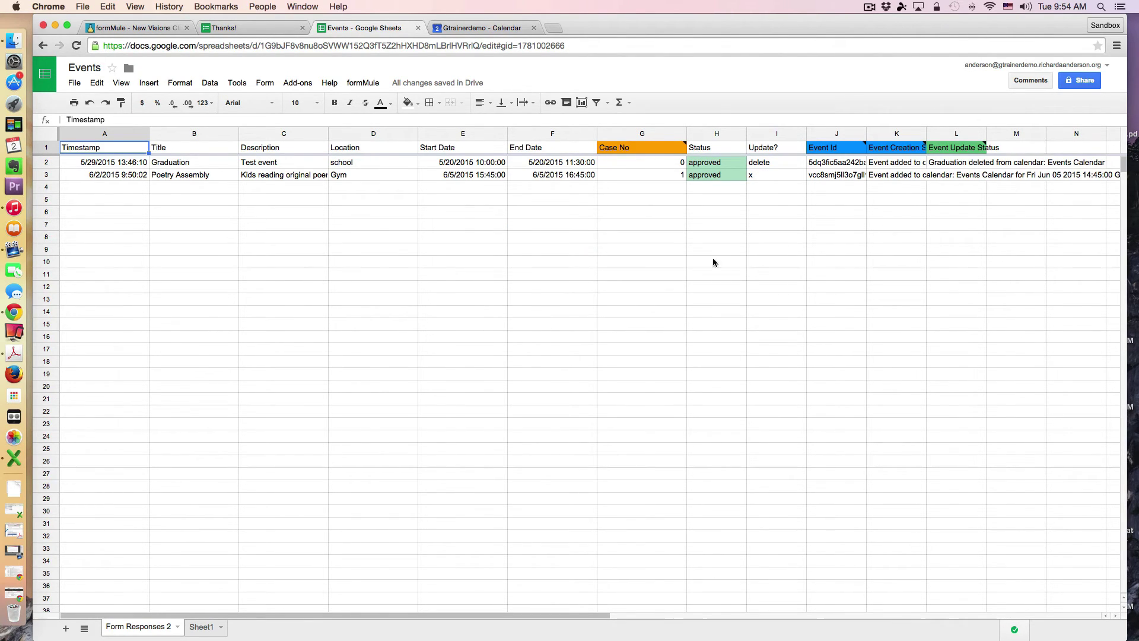
- Check in Calendar that Poetry Assembly shows 3:45–4:45pm Friday, then return to the sheet
{"action": "left_click", "coordinate": [487, 28]}
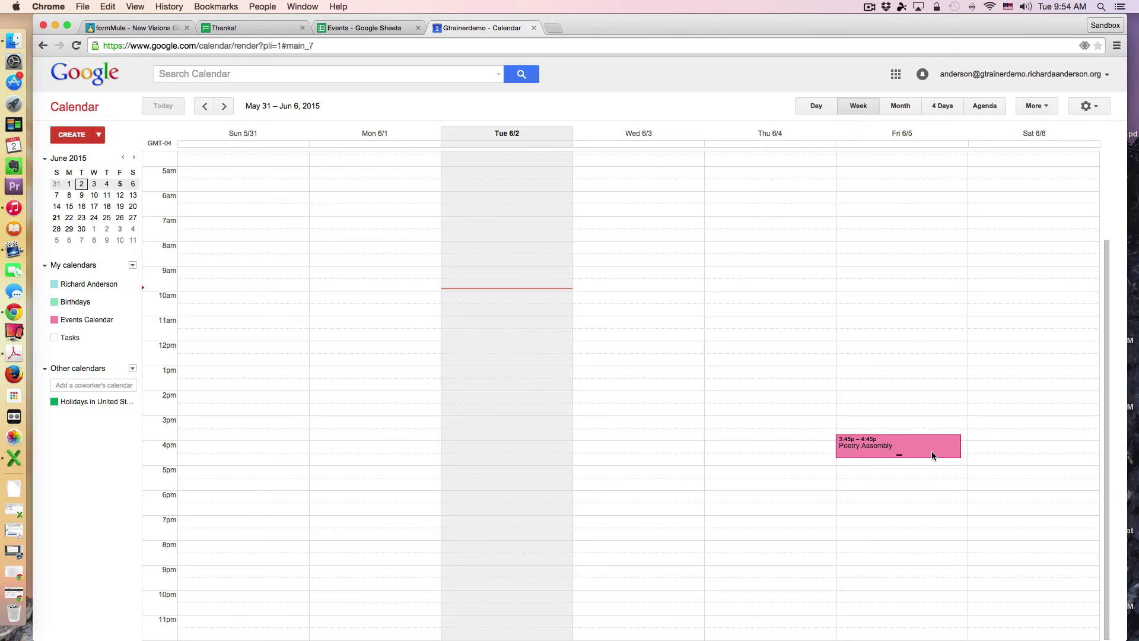
{"action": "left_click", "coordinate": [373, 28]}
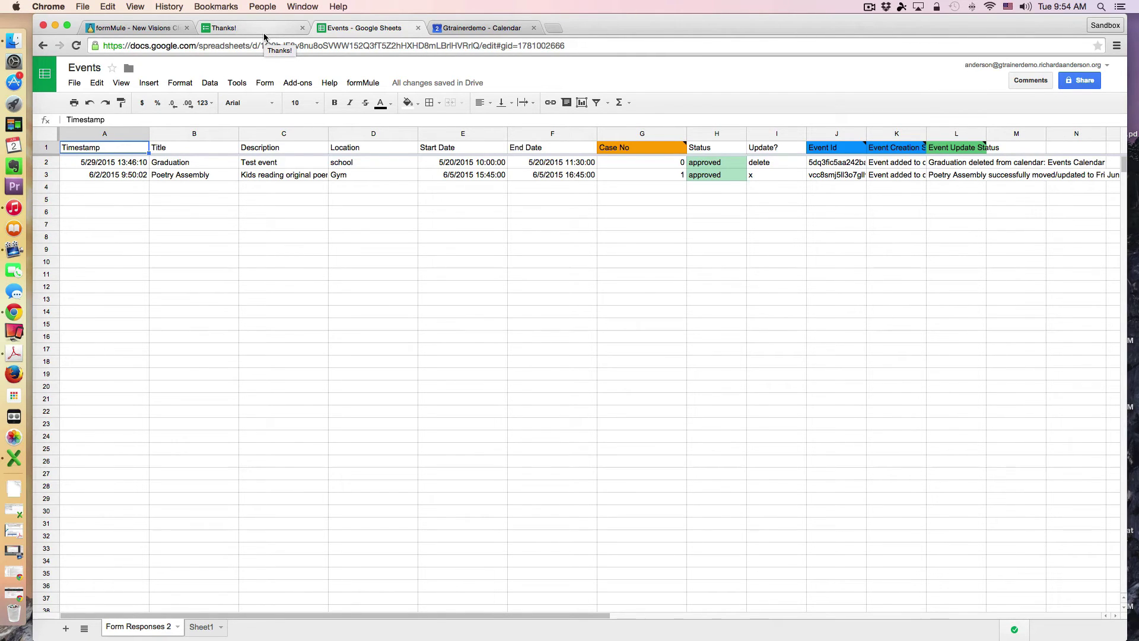
- Replace the x in Update? cell I3 with 'delete'
{"action": "mouse_move", "coordinate": [785, 24]}
{"action": "left_mouse_down"}
{"action": "mouse_move", "coordinate": [767, 15]}
{"action": "mouse_move", "coordinate": [779, 15]}
{"action": "left_mouse_up"}
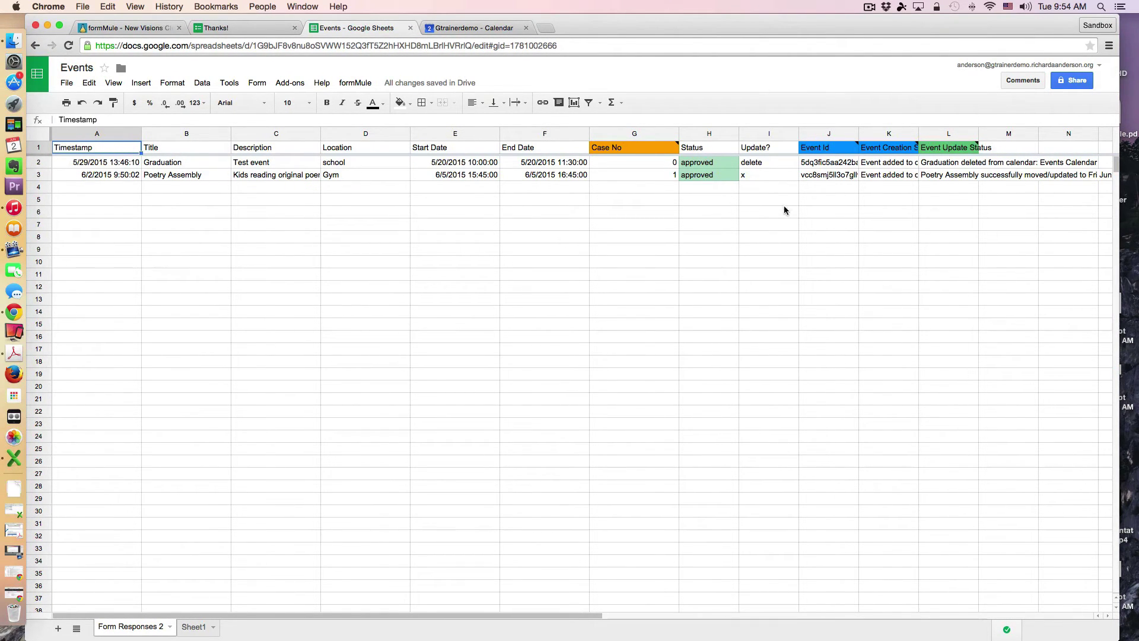
{"action": "mouse_move", "coordinate": [658, 147]}
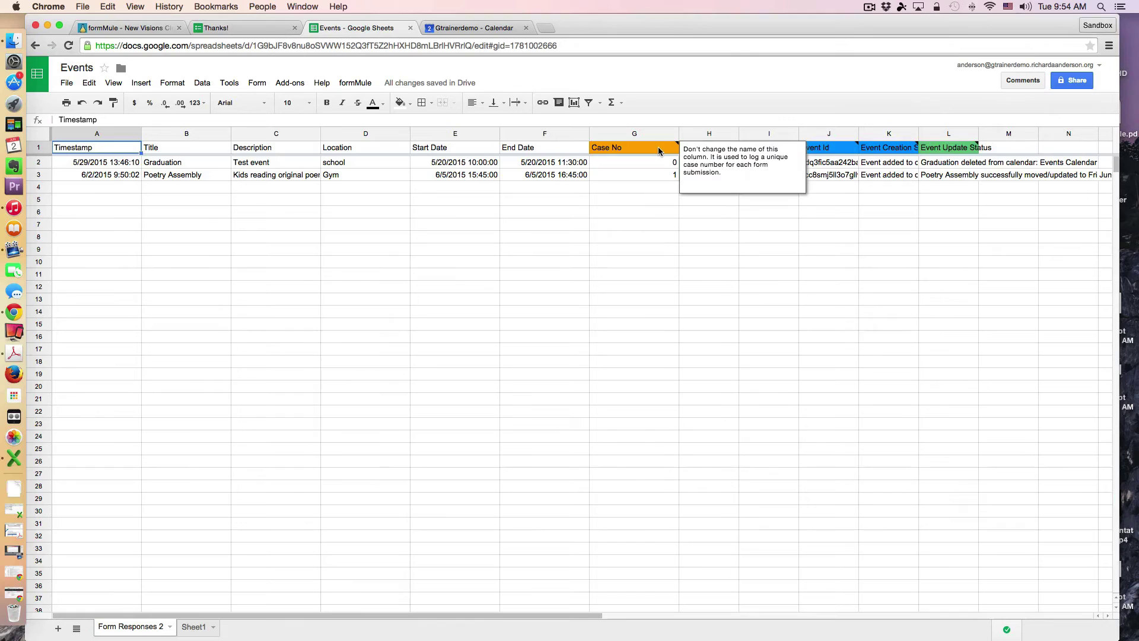
{"action": "left_click", "coordinate": [781, 223]}
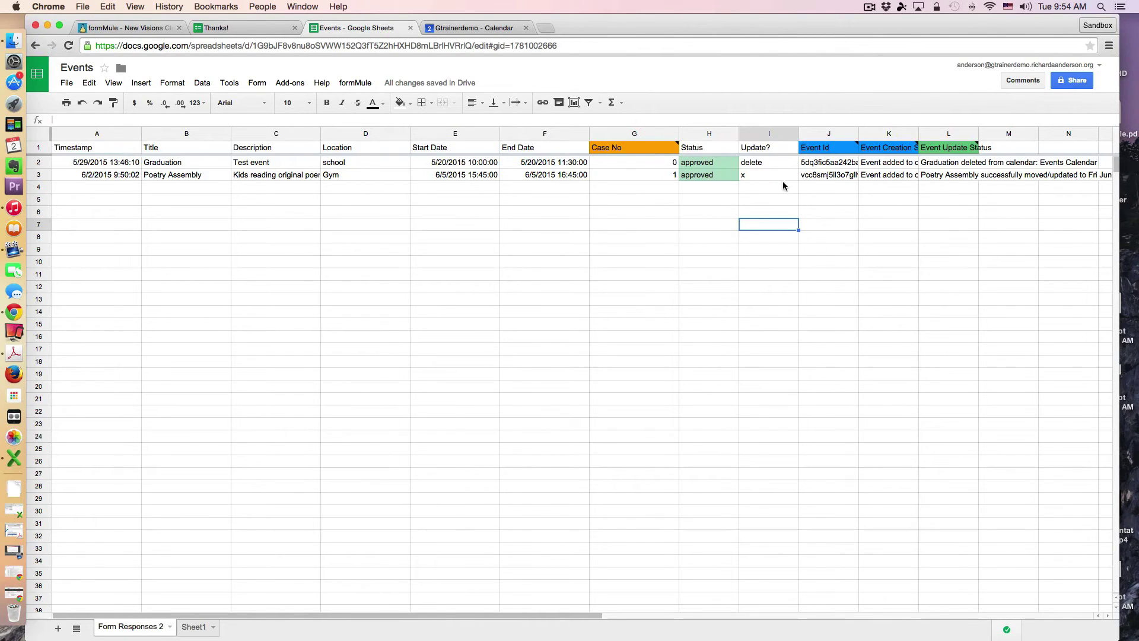
{"action": "left_click", "coordinate": [768, 174]}
{"action": "type", "text": "x"}
{"action": "double_click", "coordinate": [750, 173]}
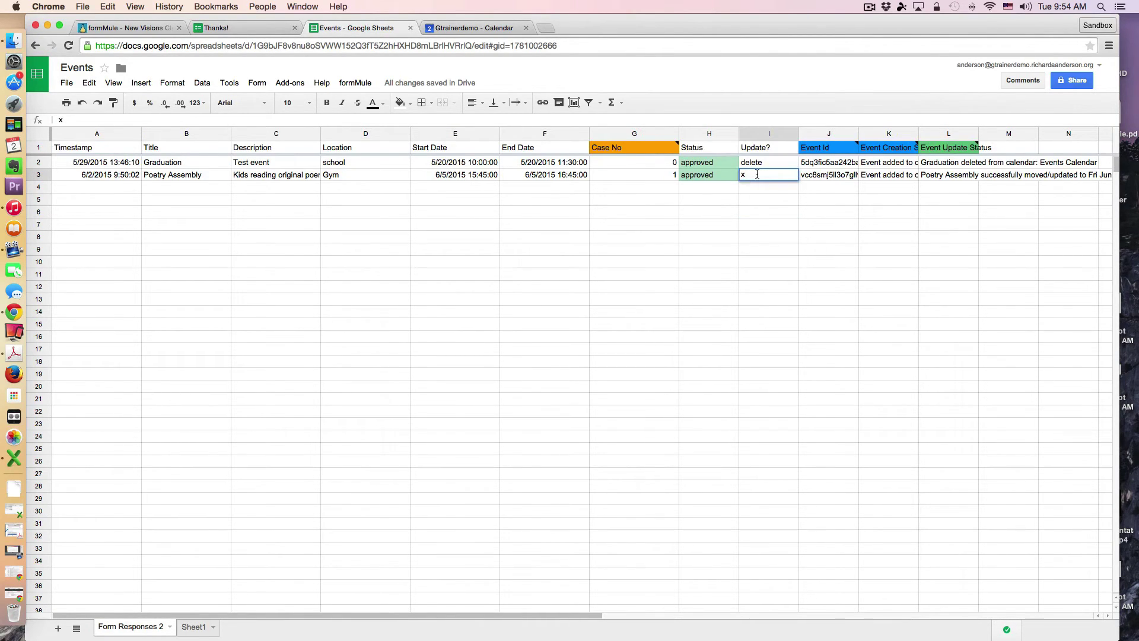
{"action": "key", "text": "BackSpace"}
{"action": "type", "text": "delete"}
{"action": "key", "text": "Return"}
- Clear the Event Update Status cell L3 for Poetry Assembly
{"action": "left_click", "coordinate": [771, 176]}
{"action": "left_click", "coordinate": [939, 176]}
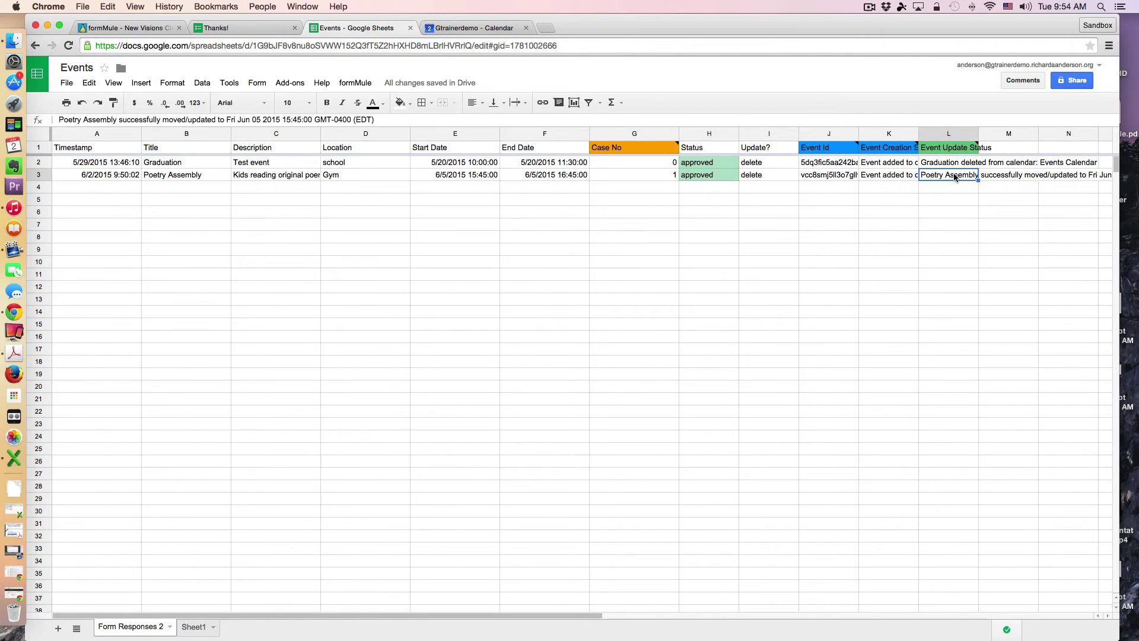
{"action": "key", "text": "Delete"}
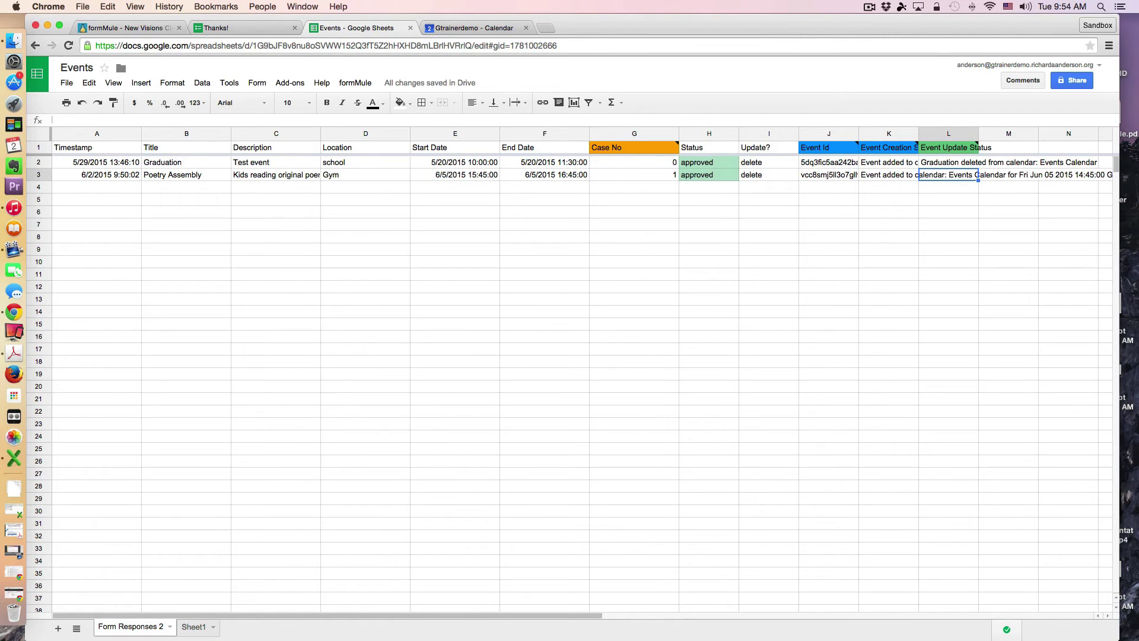
- Preview the formMule Event Update merge and run it to delete Poetry Assembly from Events Calendar
{"action": "left_click", "coordinate": [352, 83]}
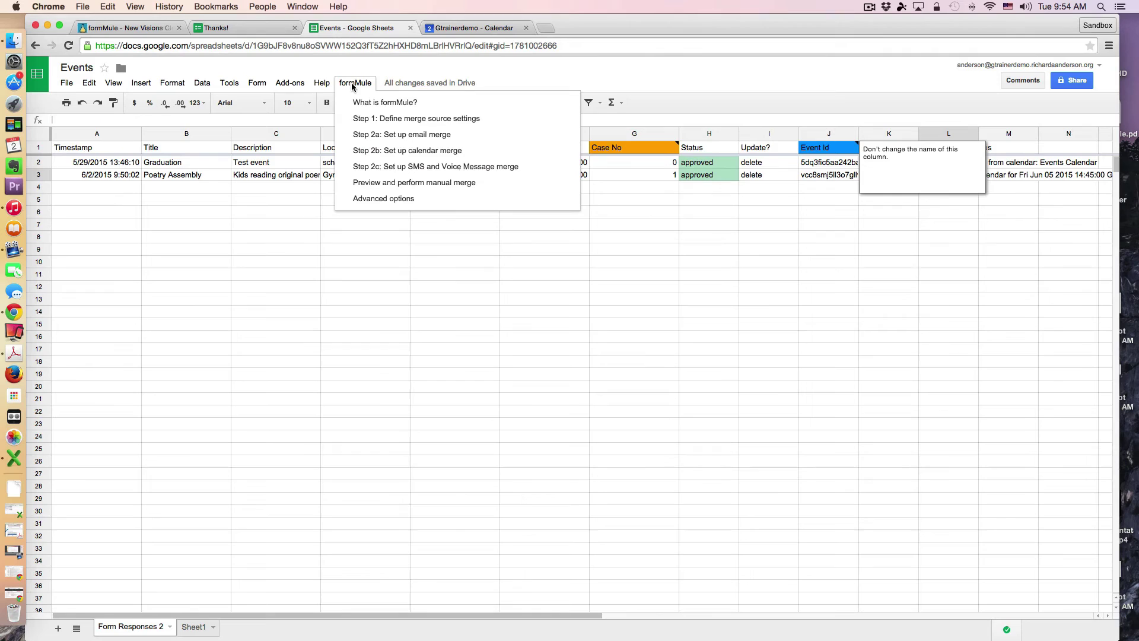
{"action": "left_click", "coordinate": [415, 183]}
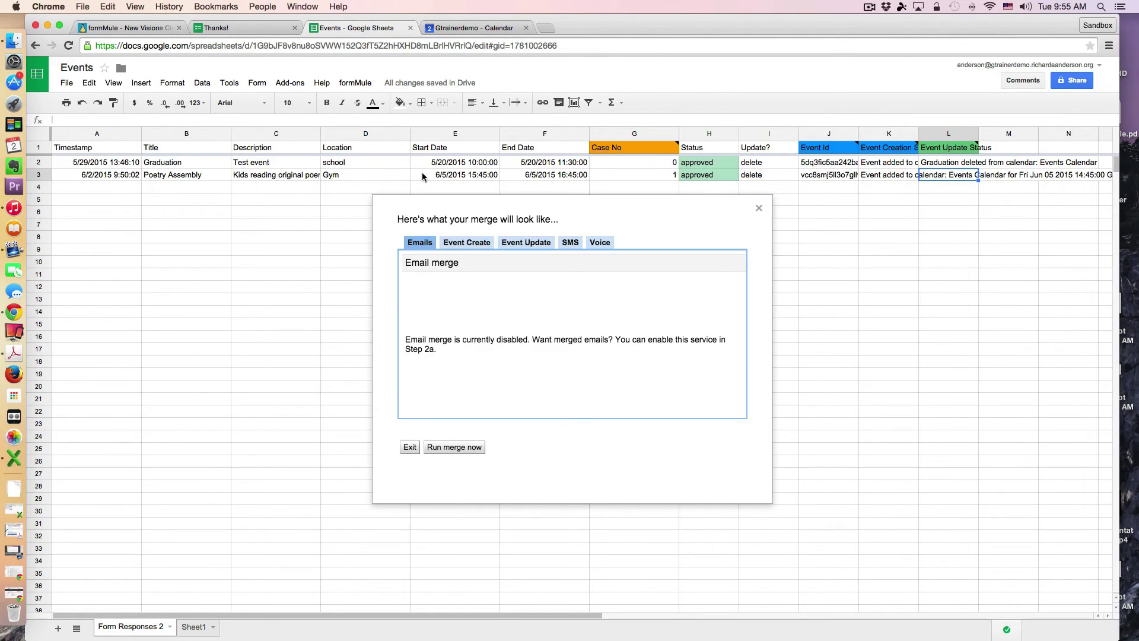
{"action": "left_click", "coordinate": [530, 243]}
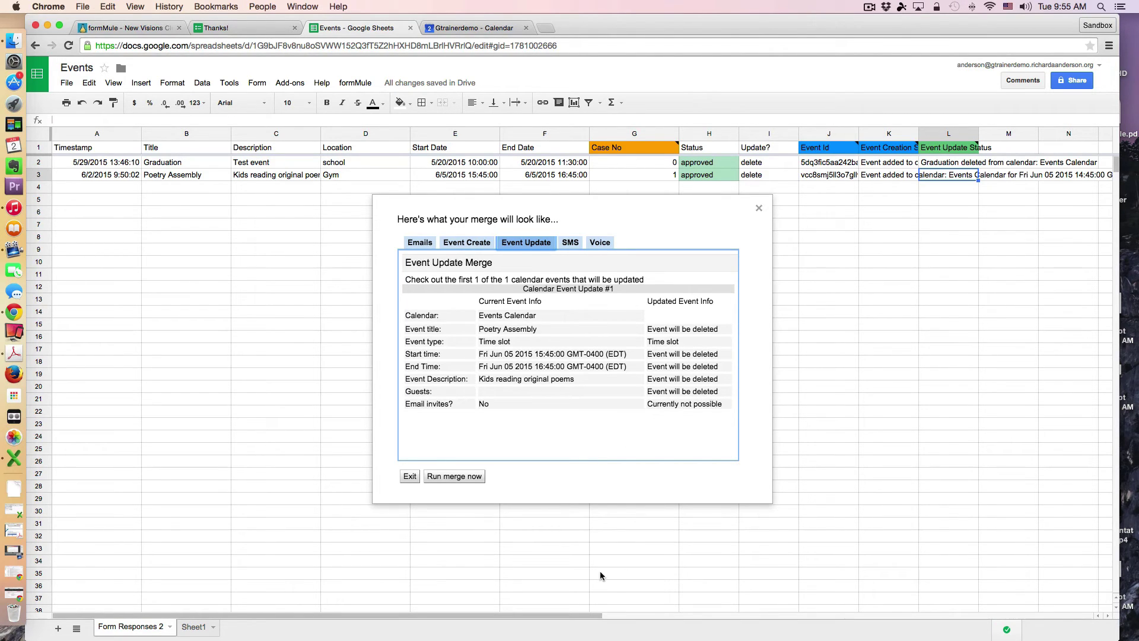
{"action": "left_click", "coordinate": [459, 477]}
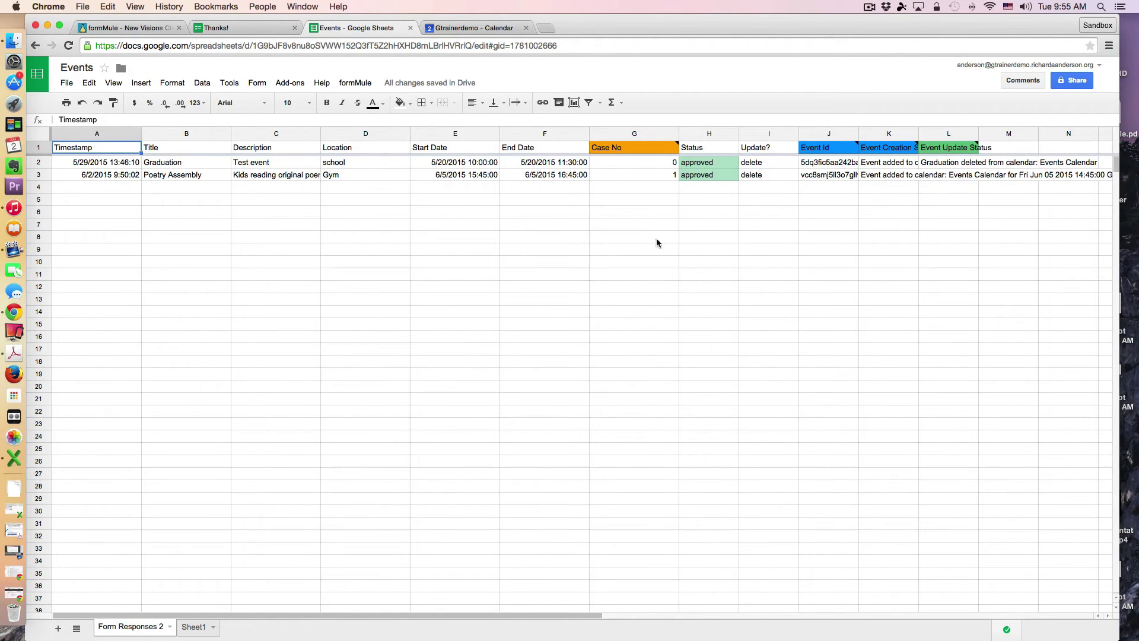
- Check the Calendar week view for Poetry Assembly's removal, then return to the Events sheet
{"action": "left_click", "coordinate": [486, 28]}
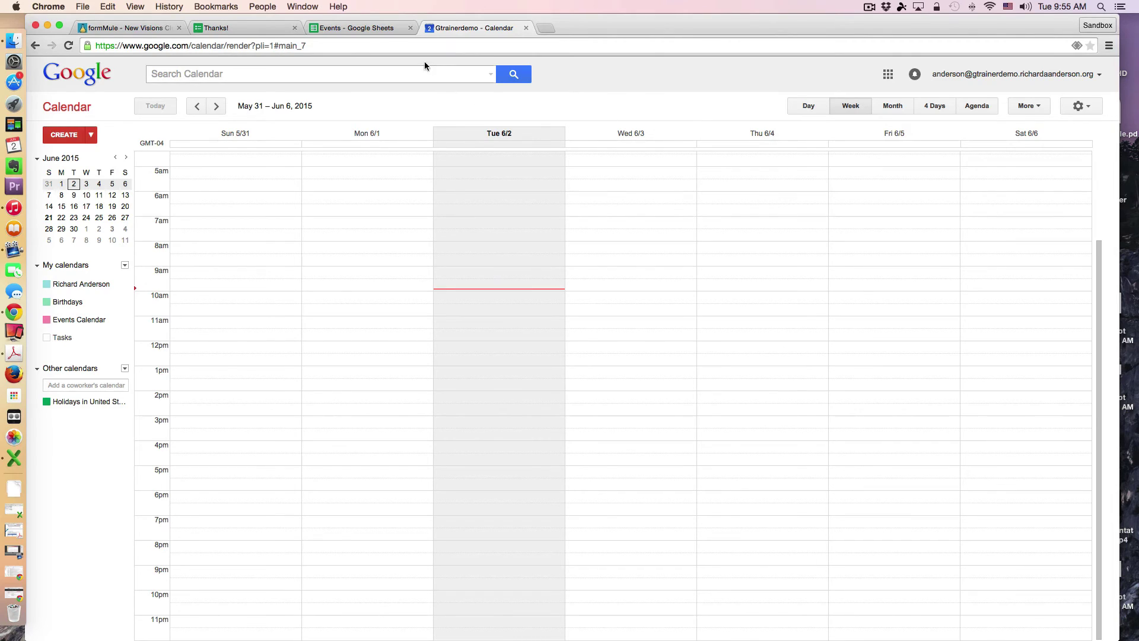
{"action": "left_click", "coordinate": [373, 28]}
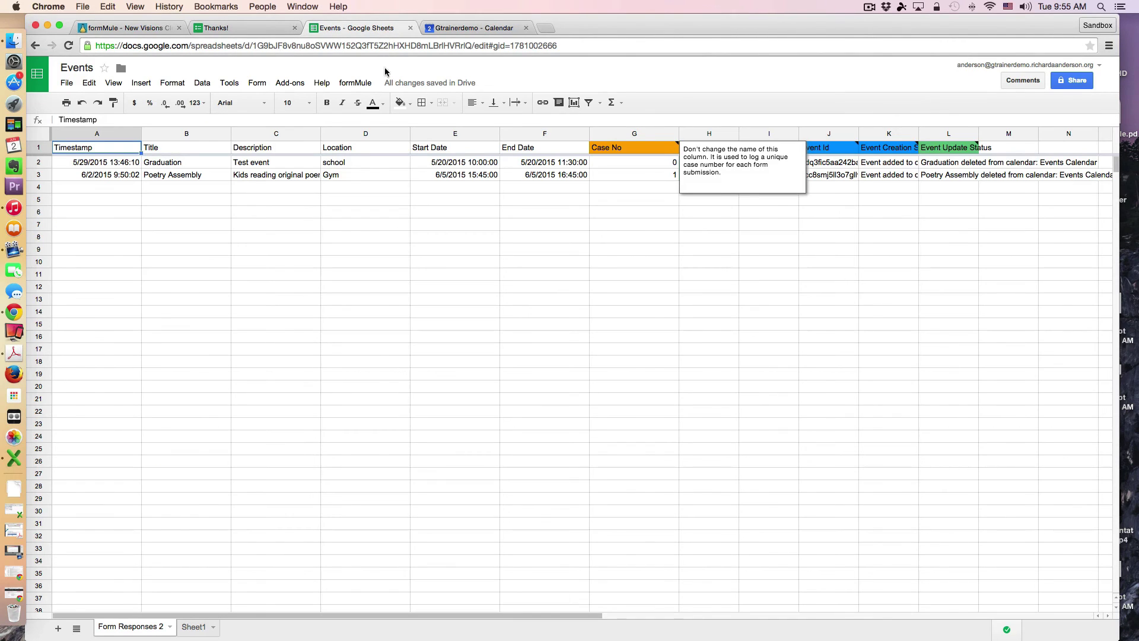
- Save formMule merge source settings using Form Responses 2 with auto case numbering enabled
{"action": "left_click", "coordinate": [356, 83]}
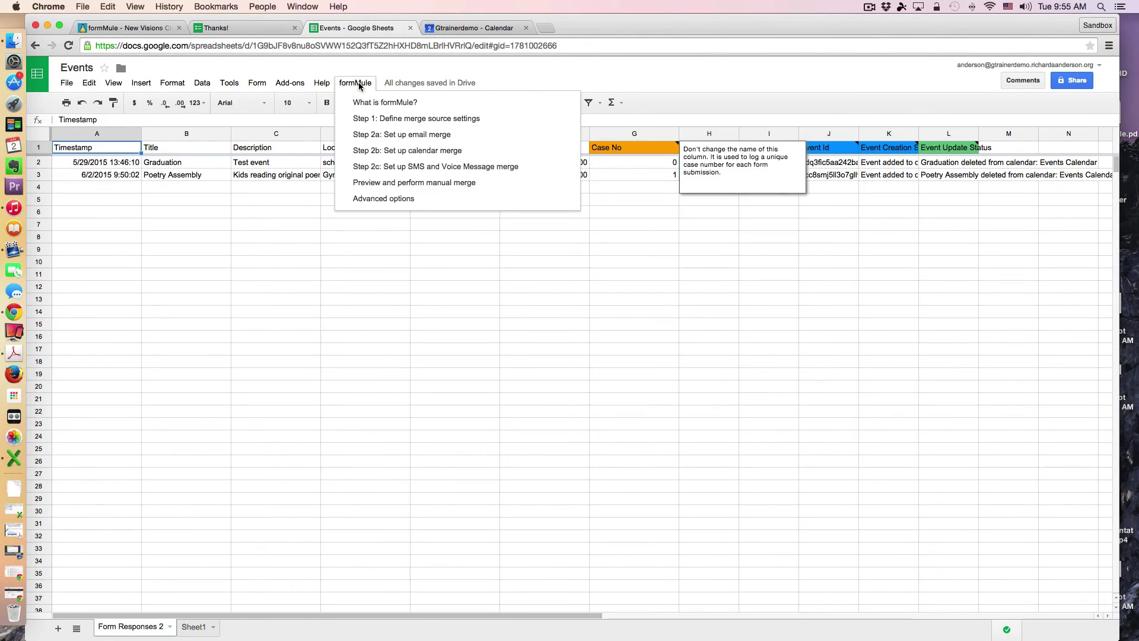
{"action": "left_click", "coordinate": [442, 118]}
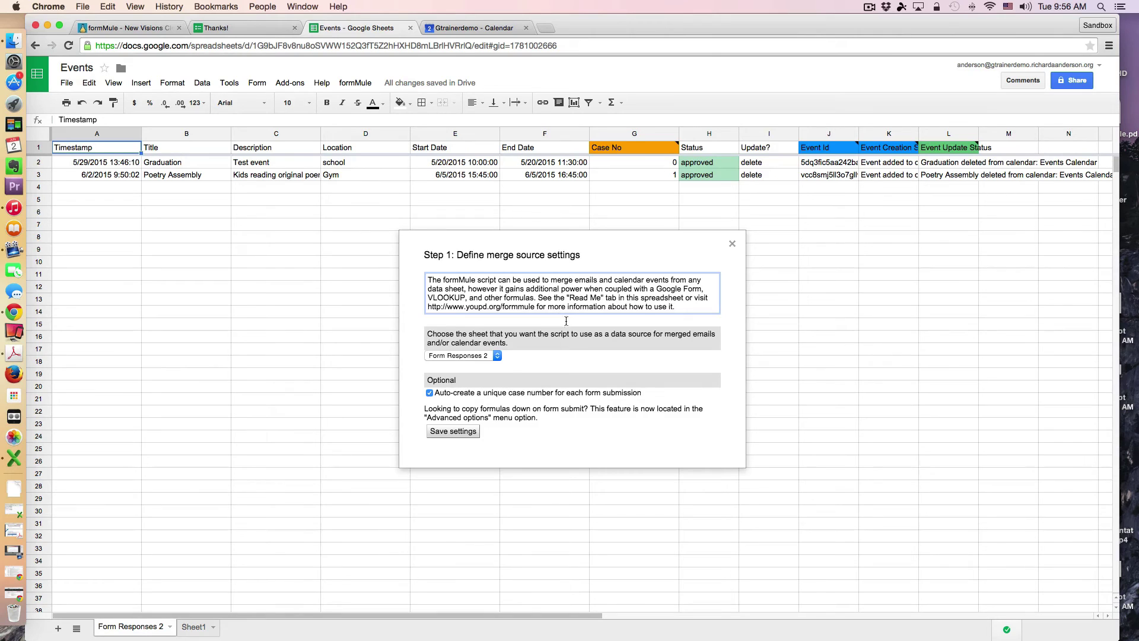
{"action": "left_click", "coordinate": [465, 434]}
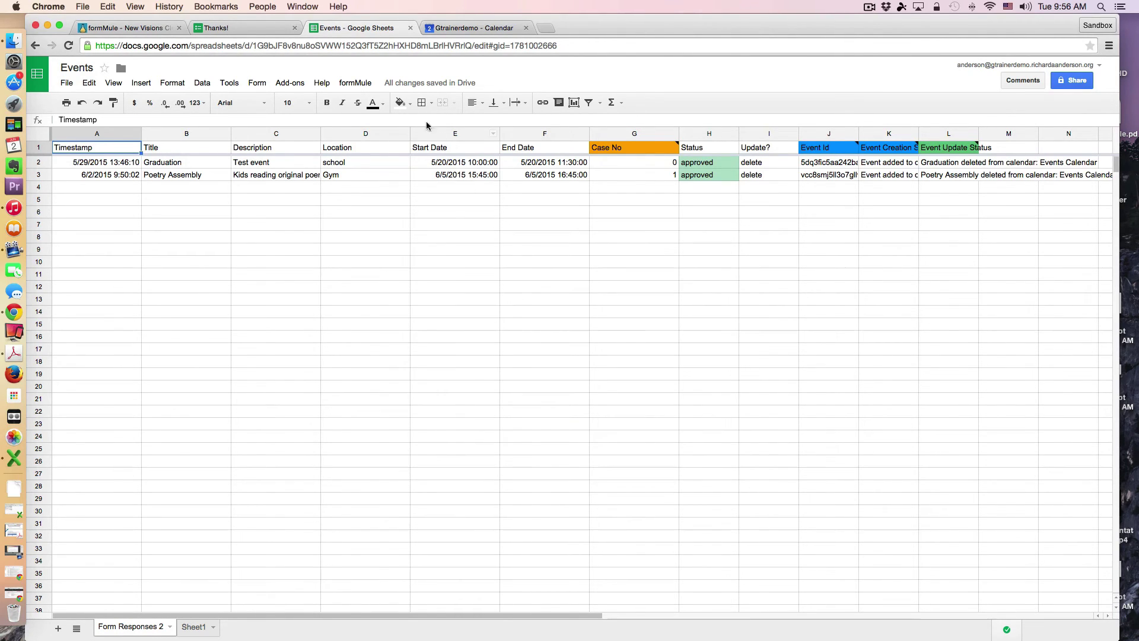
- Open formMule's Step 2b calendar merge setup for the Events sheet
{"action": "left_click", "coordinate": [347, 83]}
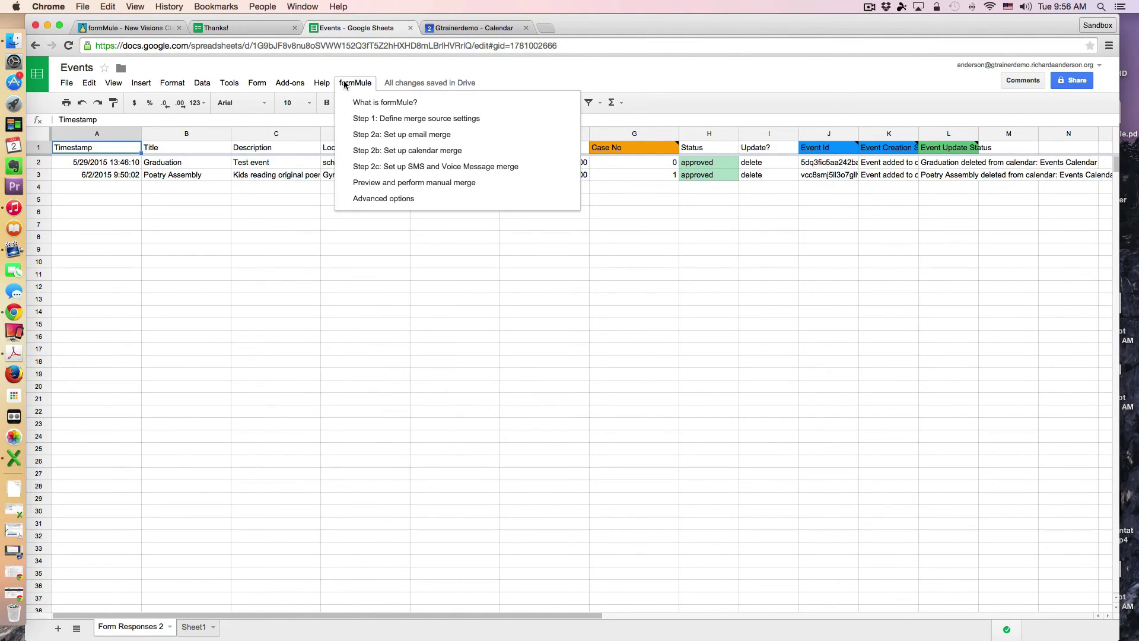
{"action": "left_click", "coordinate": [428, 152]}
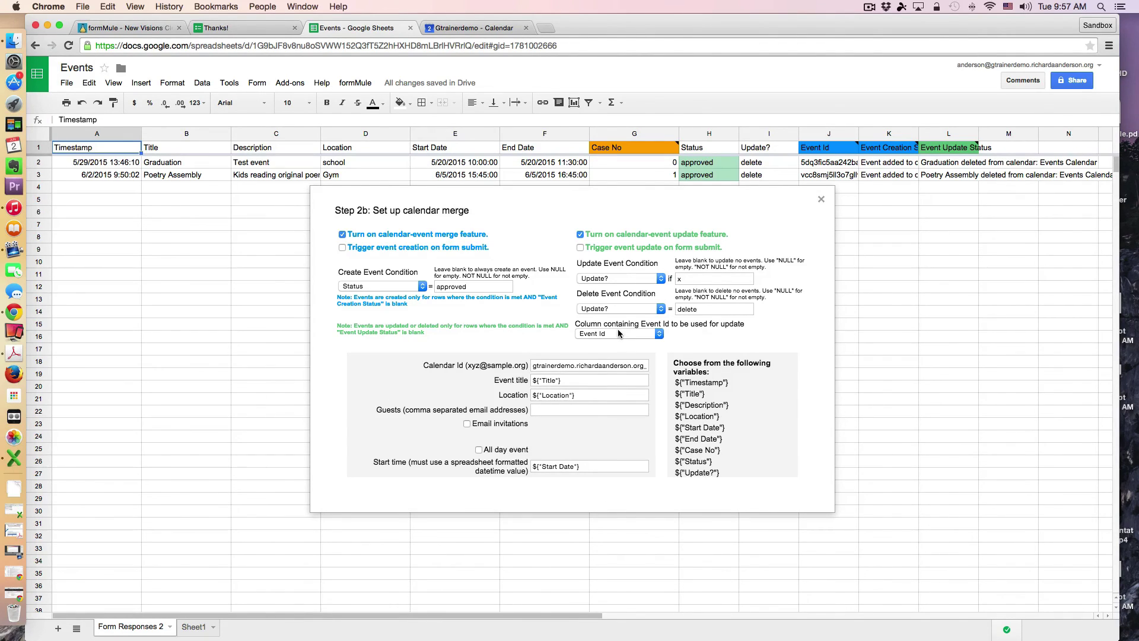
{"action": "left_click", "coordinate": [659, 334]}
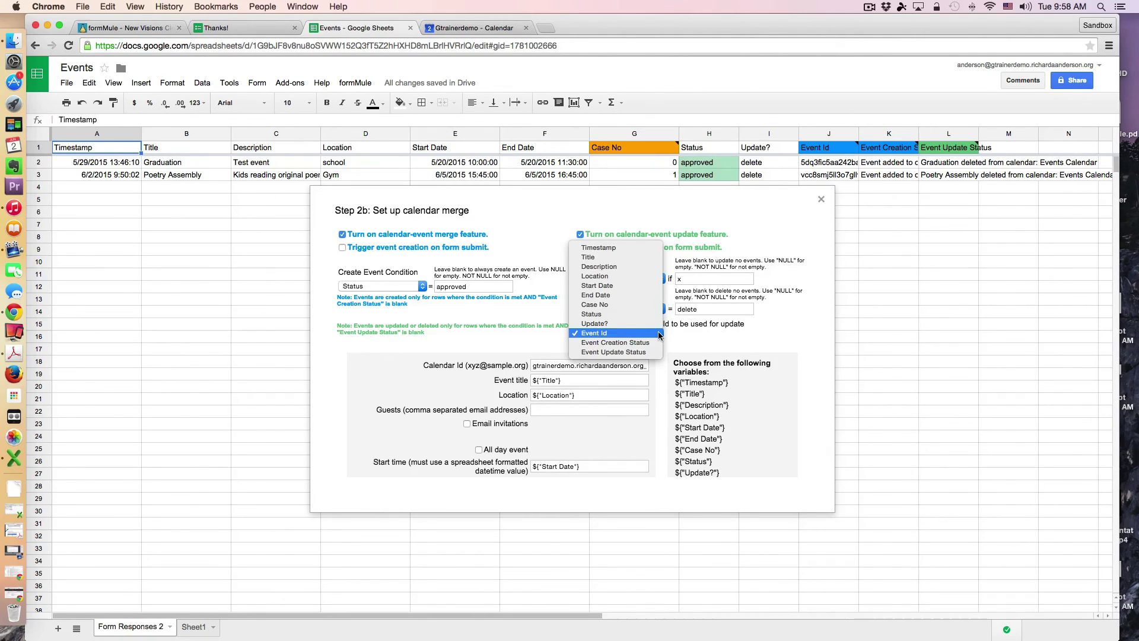
{"action": "left_click", "coordinate": [596, 333]}
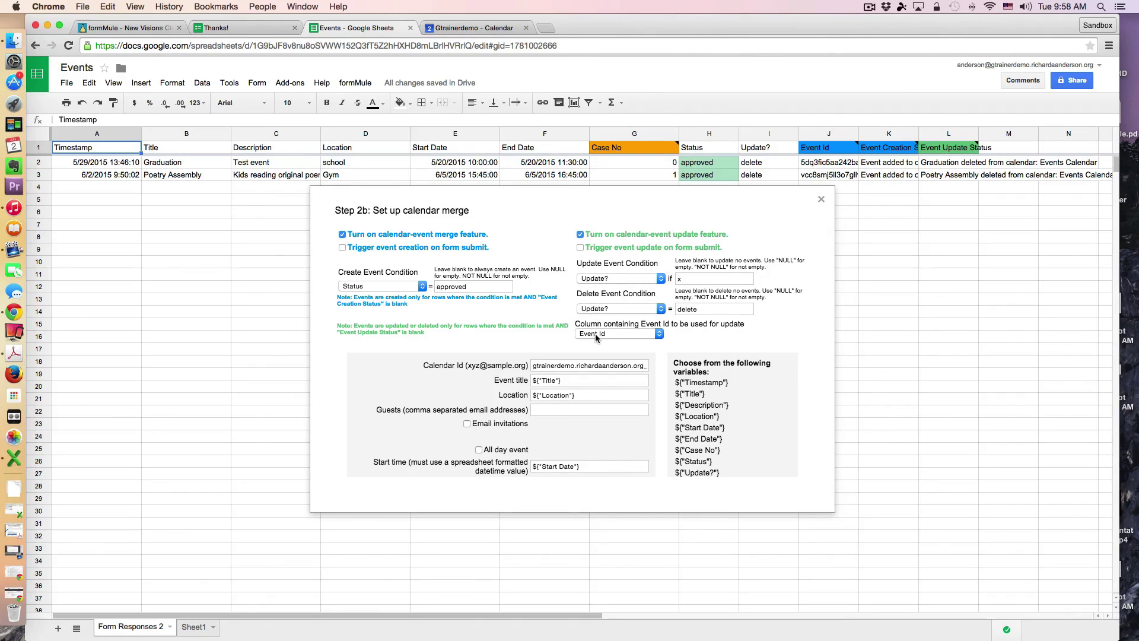
{"action": "scroll", "coordinate": [582, 415], "scroll_direction": "down", "scroll_amount": 2}
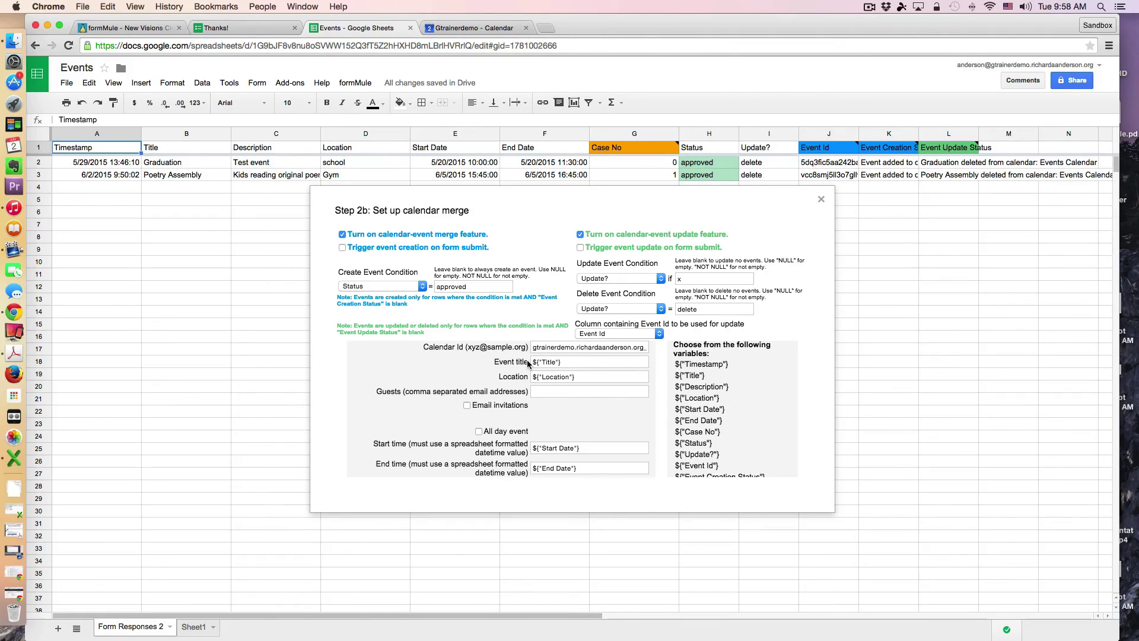
{"action": "scroll", "coordinate": [534, 363], "scroll_direction": "up", "scroll_amount": 1}
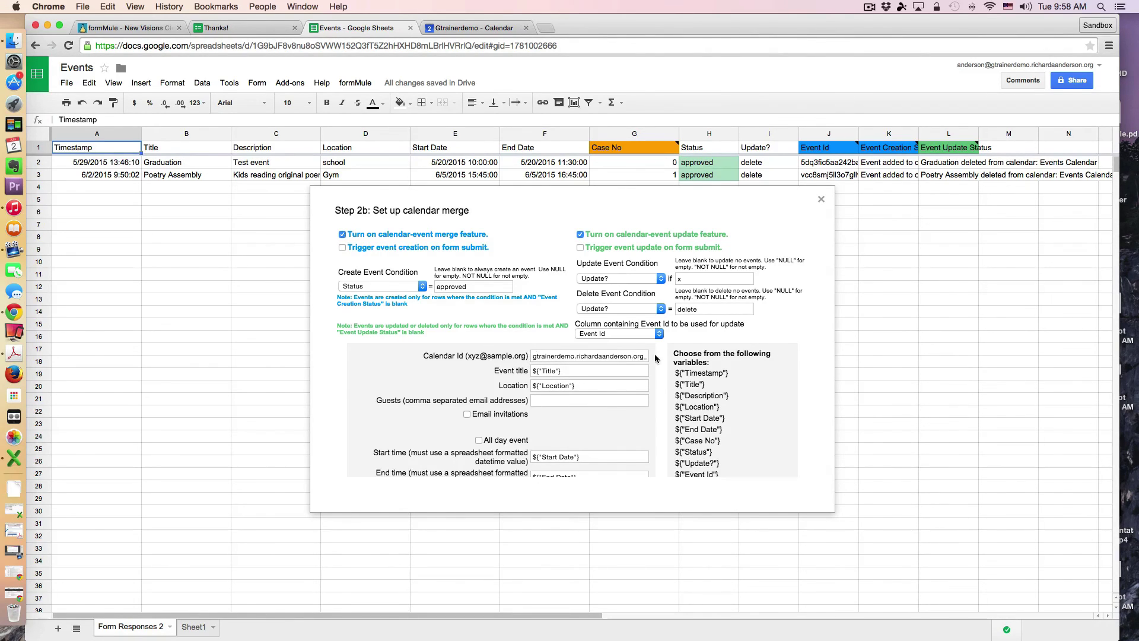
{"action": "scroll", "coordinate": [612, 372], "scroll_direction": "down", "scroll_amount": 1}
{"action": "scroll", "coordinate": [613, 372], "scroll_direction": "down", "scroll_amount": 1}
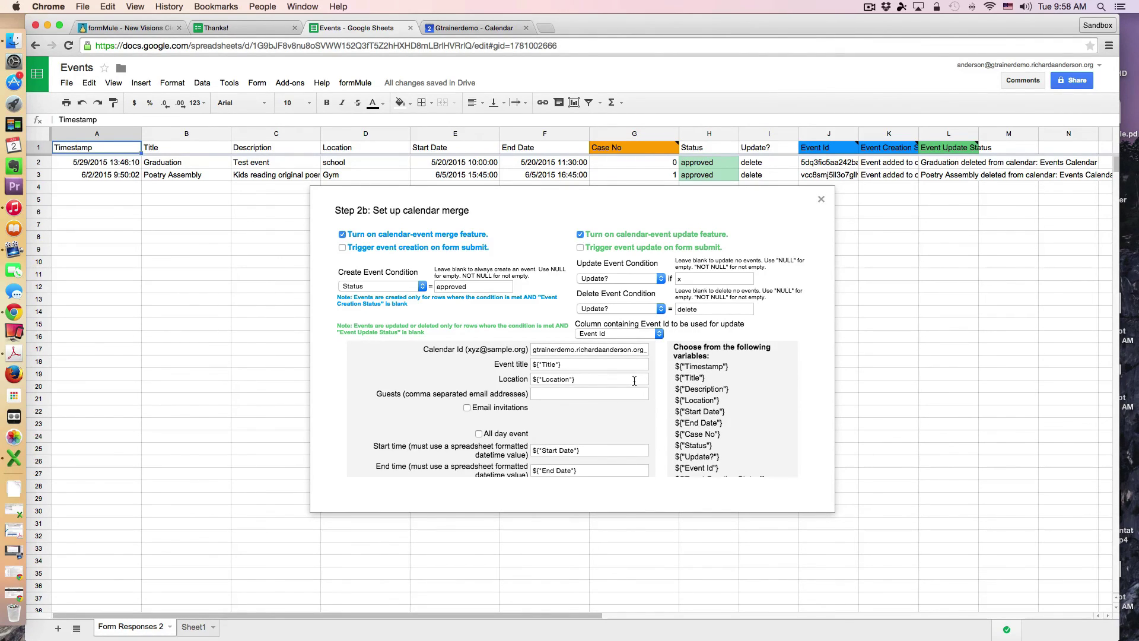
{"action": "scroll", "coordinate": [634, 381], "scroll_direction": "down", "scroll_amount": 2}
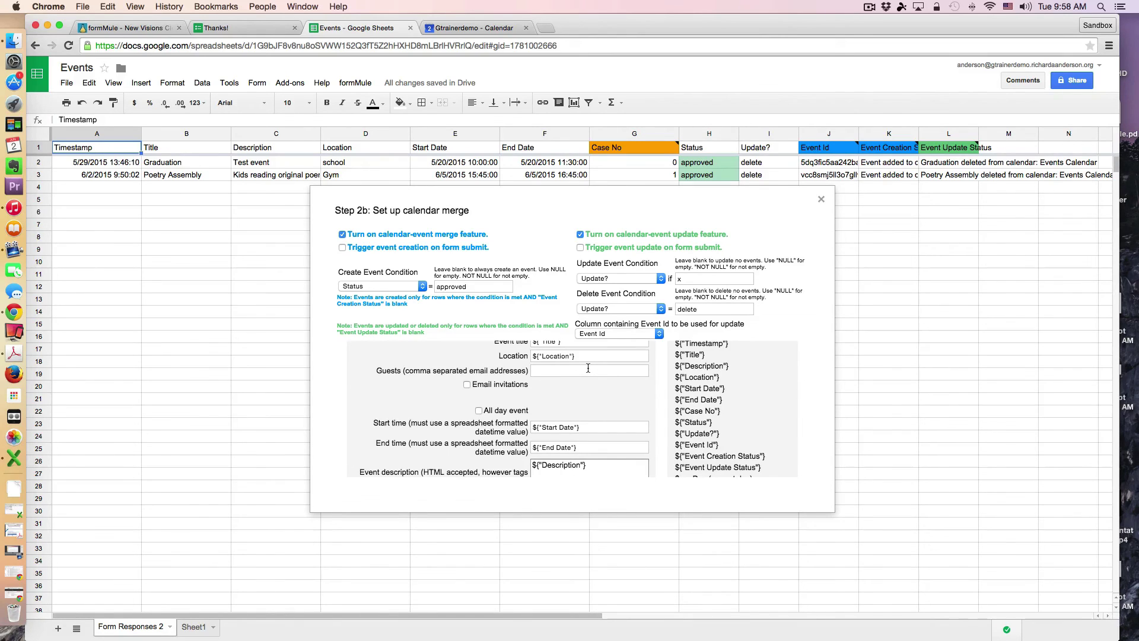
{"action": "scroll", "coordinate": [588, 368], "scroll_direction": "down", "scroll_amount": 5}
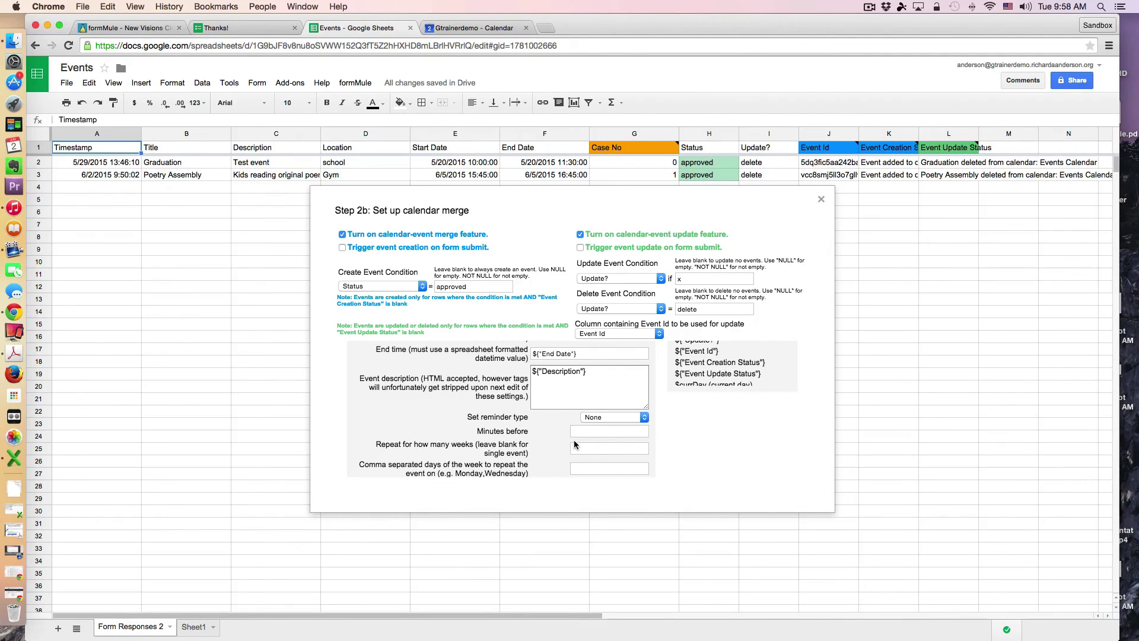
{"action": "scroll", "coordinate": [574, 439], "scroll_direction": "down", "scroll_amount": 2}
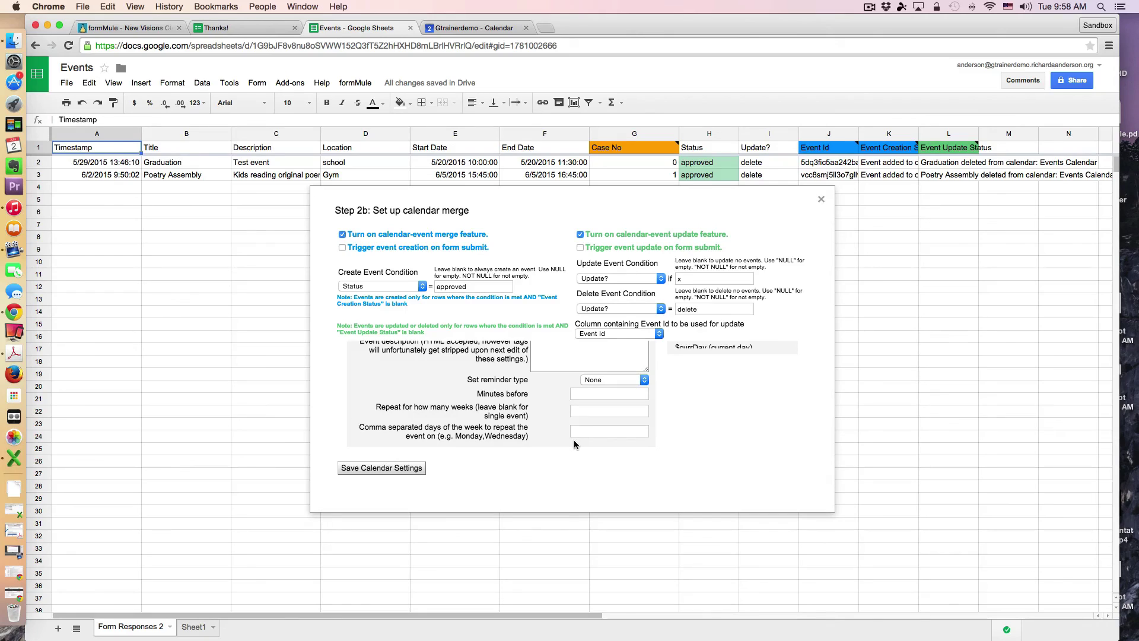